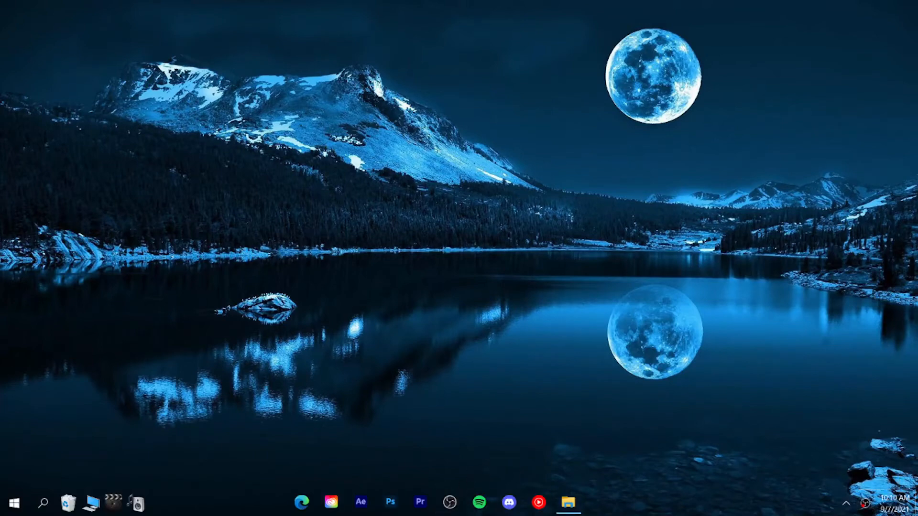
# Step: Bring up the already running OBS Studio window from the system tray
pyautogui.click(442, 510)
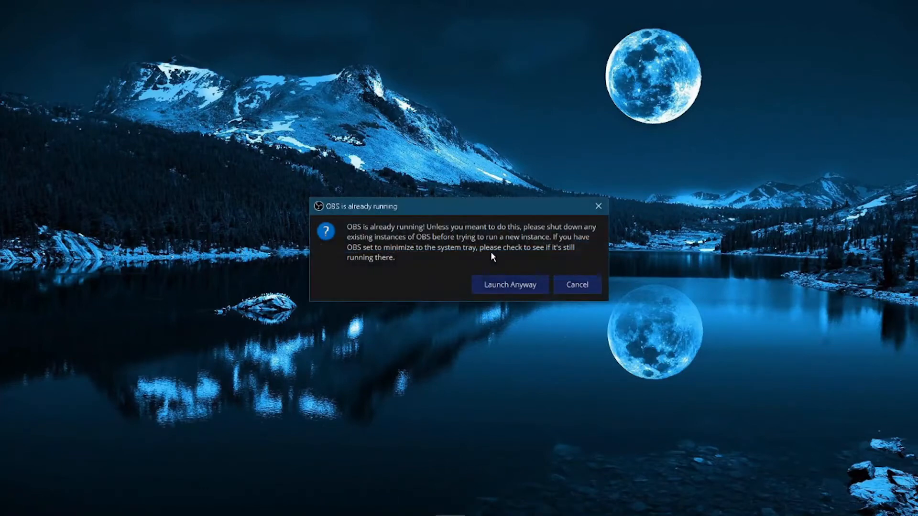
pyautogui.click(497, 285)
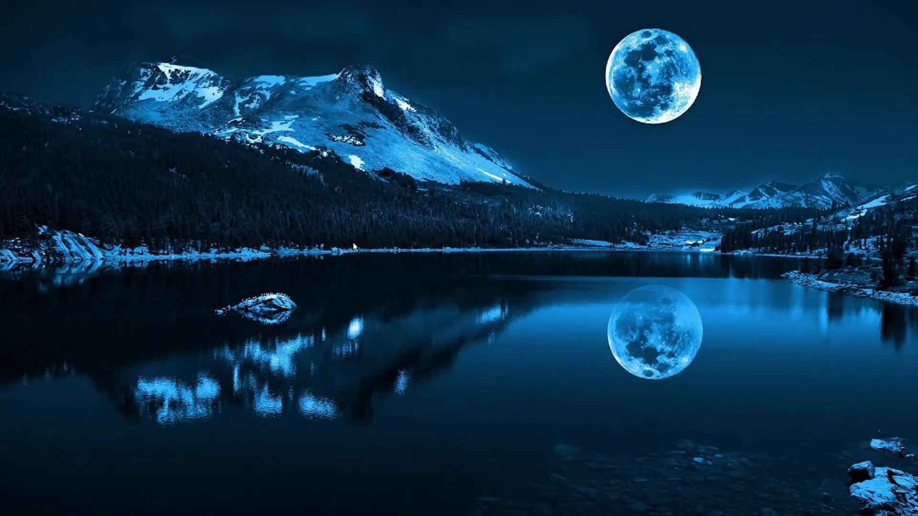
pyautogui.moveTo(353, 515)
pyautogui.click(846, 504)
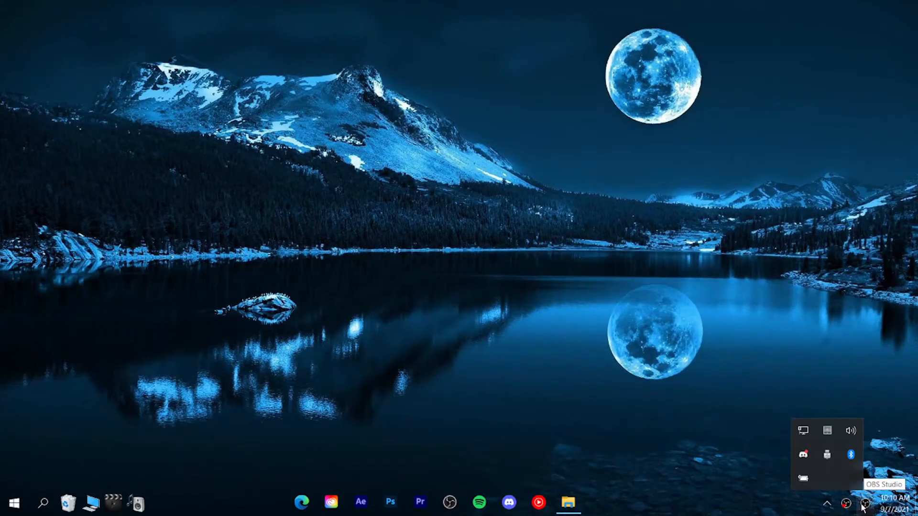
pyautogui.click(864, 504)
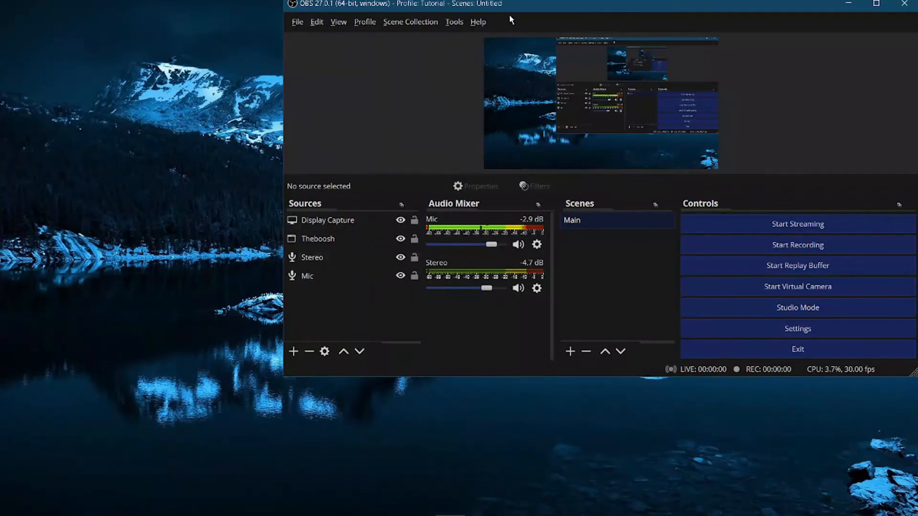
# Step: Move the OBS window down and widen it to fit more of the desktop
pyautogui.moveTo(509, 7); pyautogui.dragTo(288, 90)
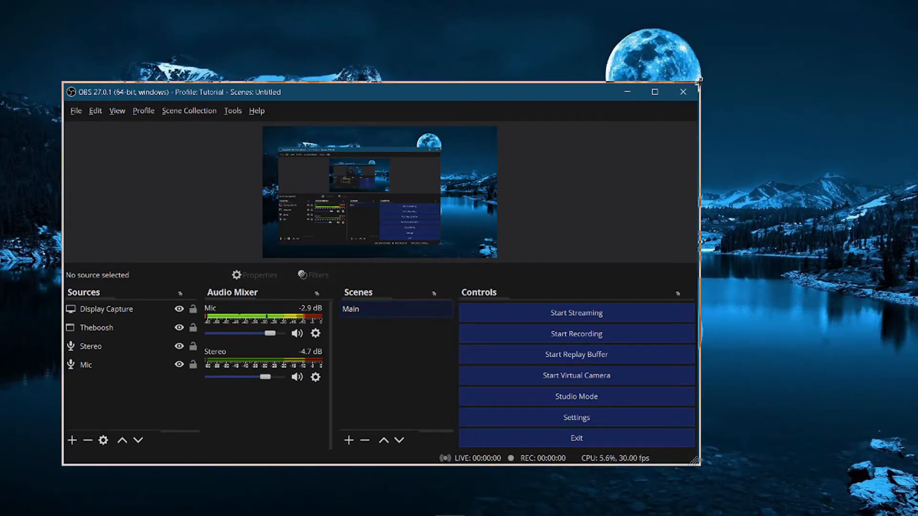
pyautogui.moveTo(697, 83); pyautogui.dragTo(829, 51)
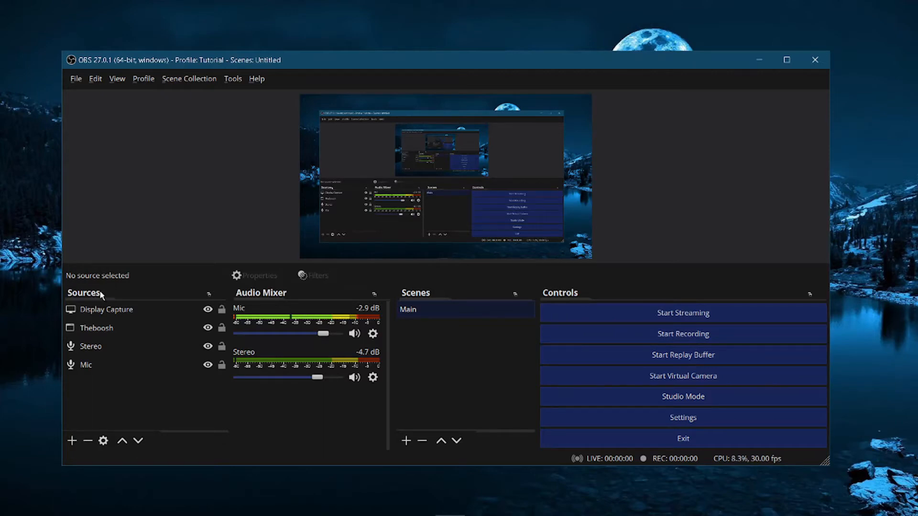
pyautogui.moveTo(100, 295)
pyautogui.mouseDown()
pyautogui.moveTo(123, 277)
pyautogui.moveTo(200, 283)
pyautogui.moveTo(316, 311)
pyautogui.moveTo(109, 317)
pyautogui.moveTo(95, 313)
pyautogui.moveTo(95, 301)
pyautogui.mouseUp()
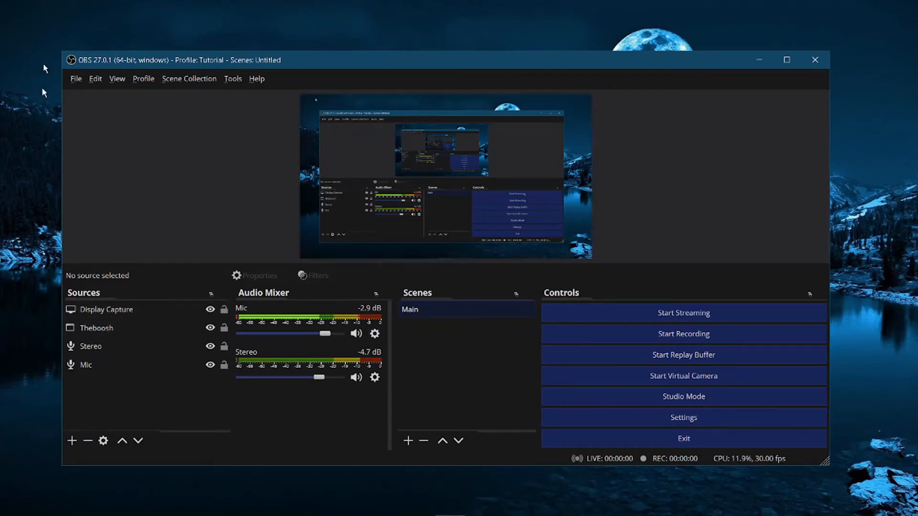
# Step: Open the OBS Settings dialog and reposition it over the main window
pyautogui.click(435, 143)
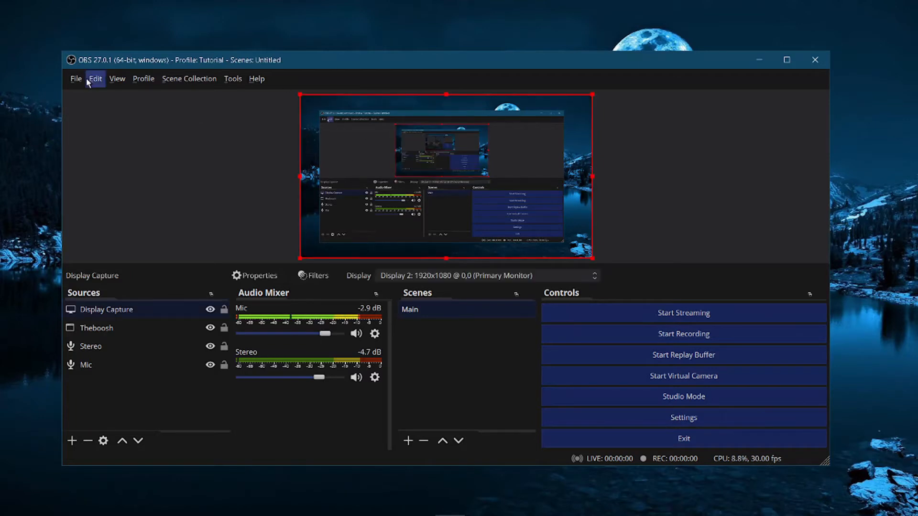
pyautogui.click(70, 81)
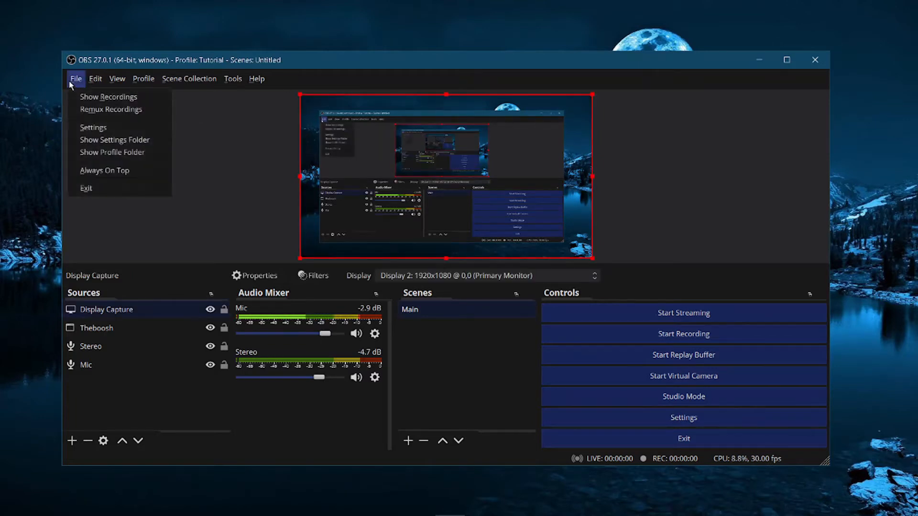
pyautogui.click(121, 129)
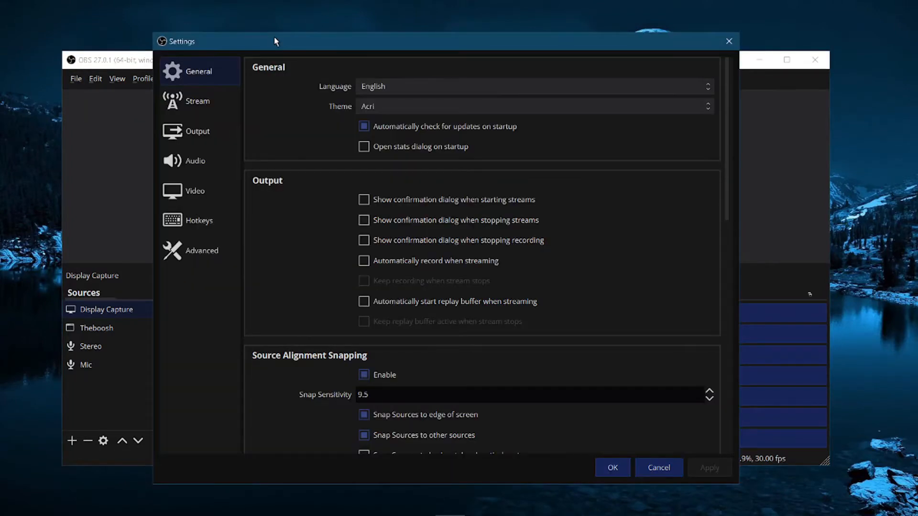
pyautogui.moveTo(274, 39); pyautogui.dragTo(241, 40)
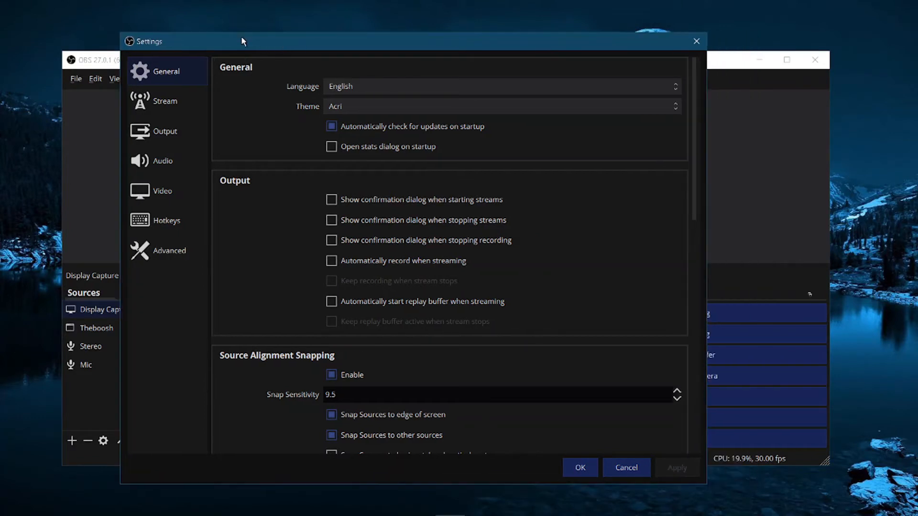
# Step: Browse the Video, Audio, Output, Stream and General settings pages
pyautogui.click(154, 193)
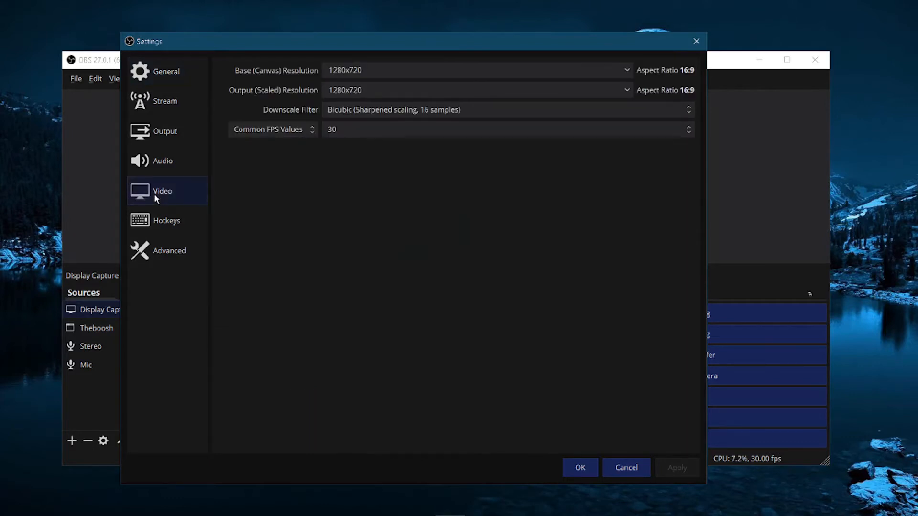
pyautogui.click(160, 162)
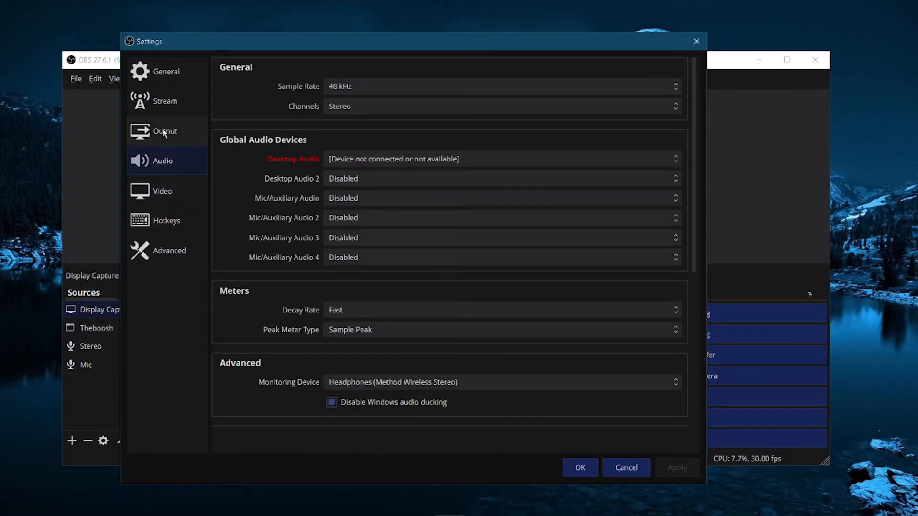
pyautogui.click(163, 133)
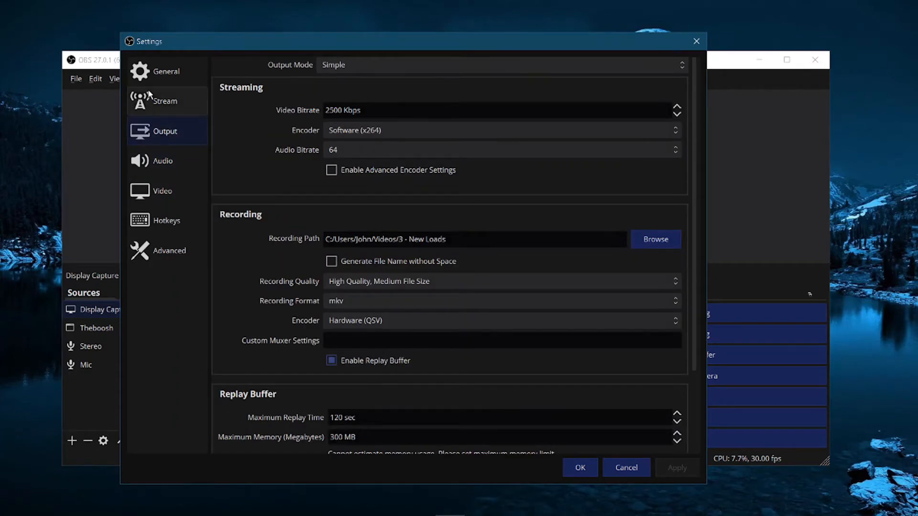
pyautogui.click(149, 94)
pyautogui.click(152, 130)
pyautogui.click(165, 162)
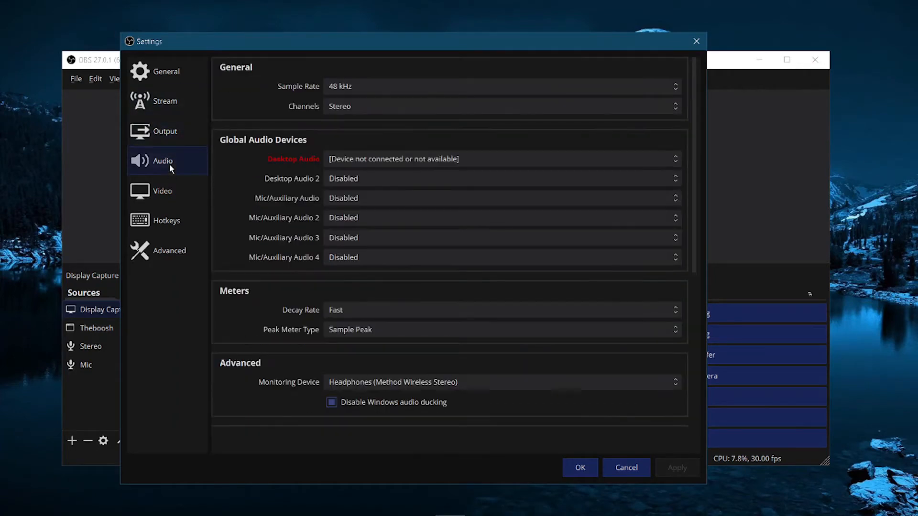
pyautogui.click(170, 190)
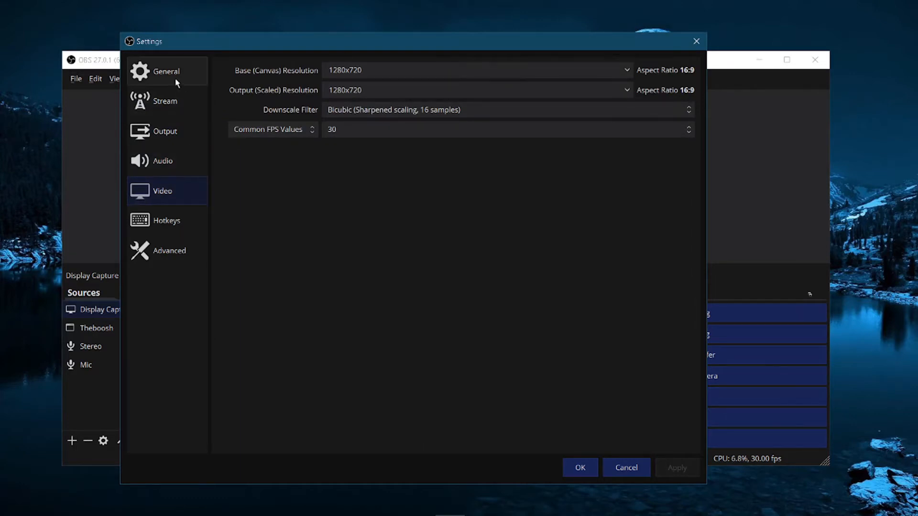
pyautogui.click(160, 79)
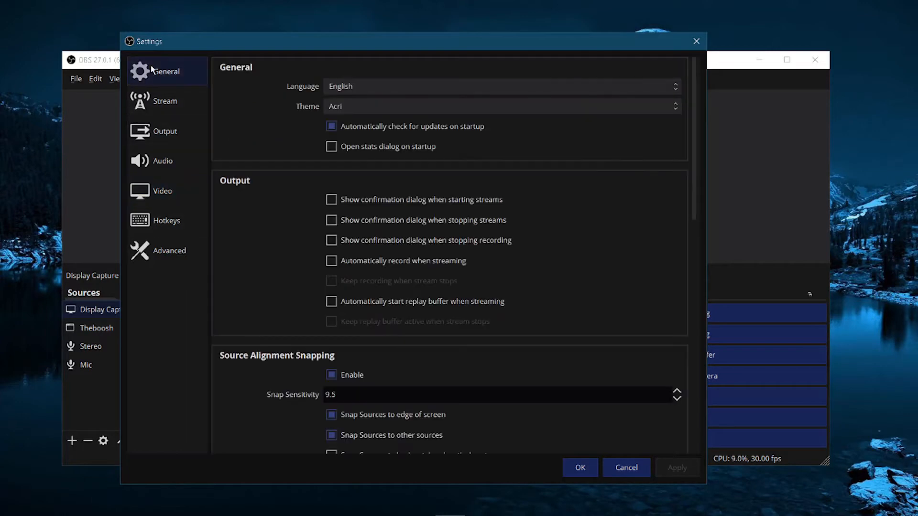
pyautogui.scroll(-3, 248, 225)
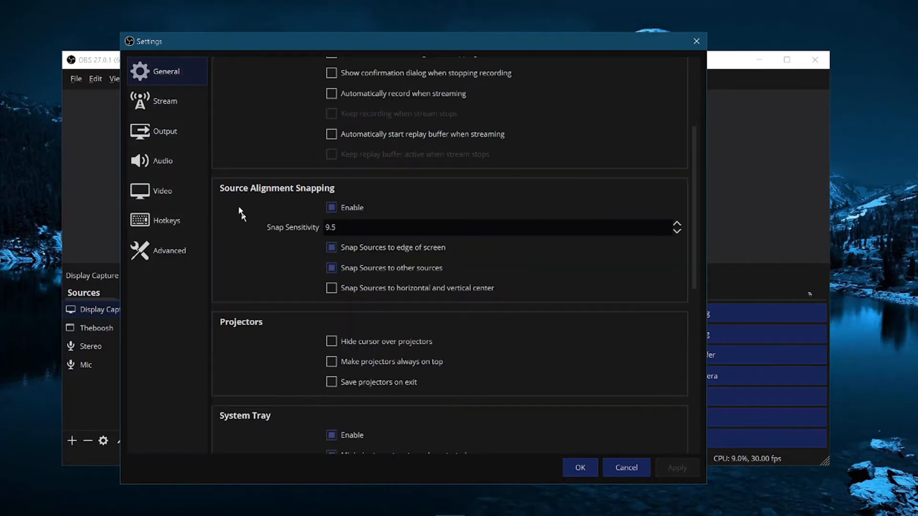
pyautogui.click(165, 133)
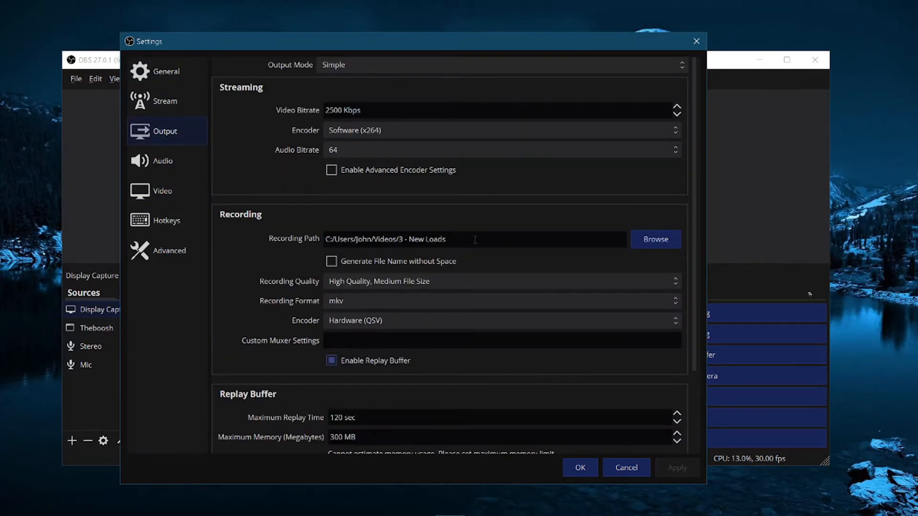
# Step: Examine the recording path field in the Output settings' Recording section
pyautogui.moveTo(463, 237); pyautogui.dragTo(278, 229)
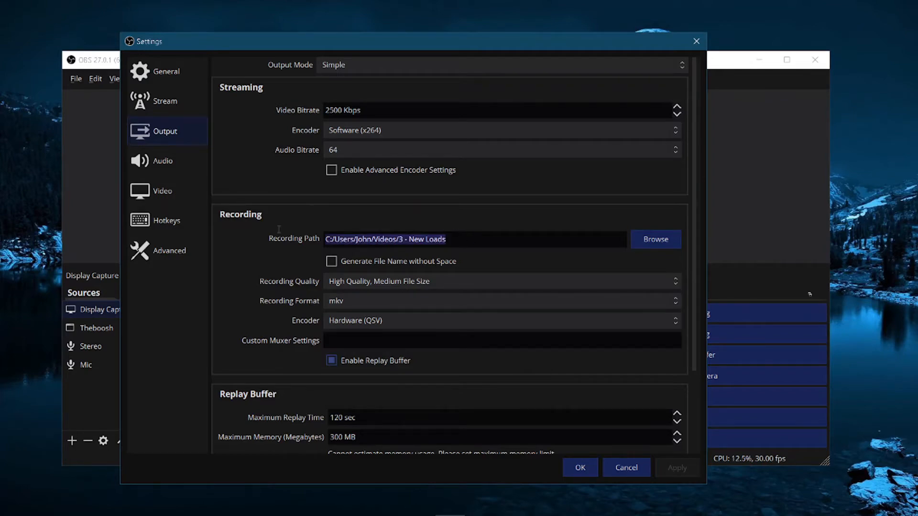
pyautogui.click(536, 243)
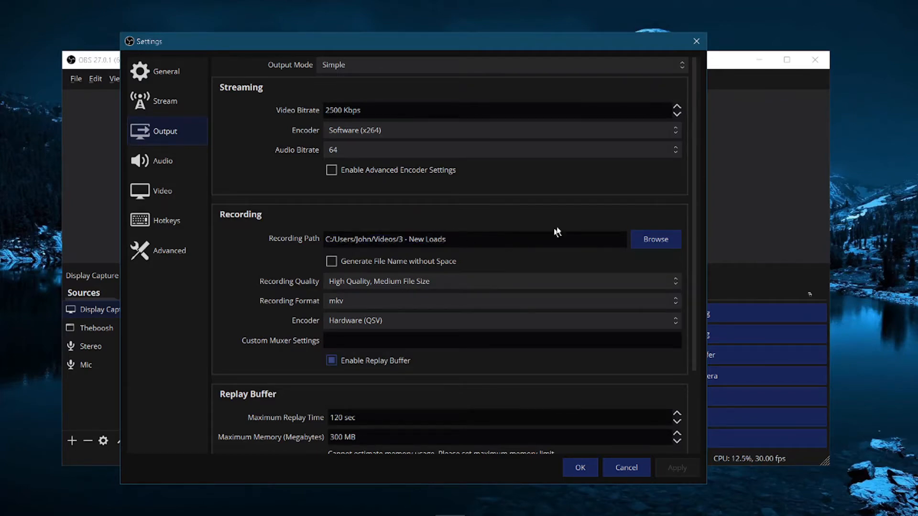
pyautogui.moveTo(403, 237); pyautogui.dragTo(459, 239)
pyautogui.click(459, 240)
# Step: Open File Explorer at the Videos folder, reposition it, and minimize it again
pyautogui.moveTo(430, 512)
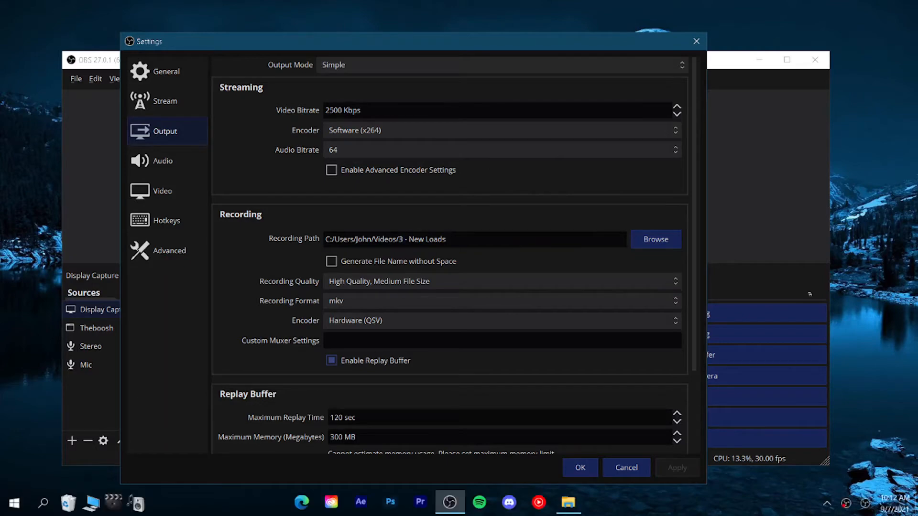
pyautogui.click(568, 502)
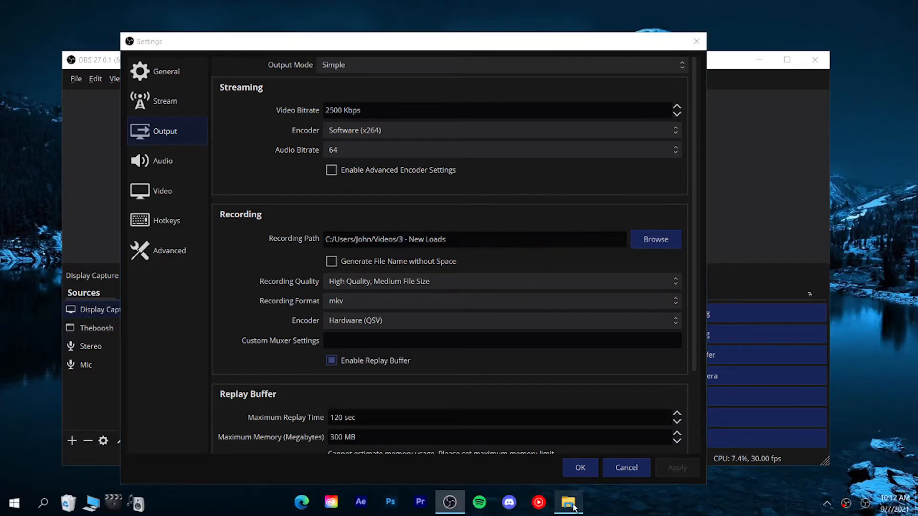
pyautogui.moveTo(318, 103); pyautogui.dragTo(373, 63)
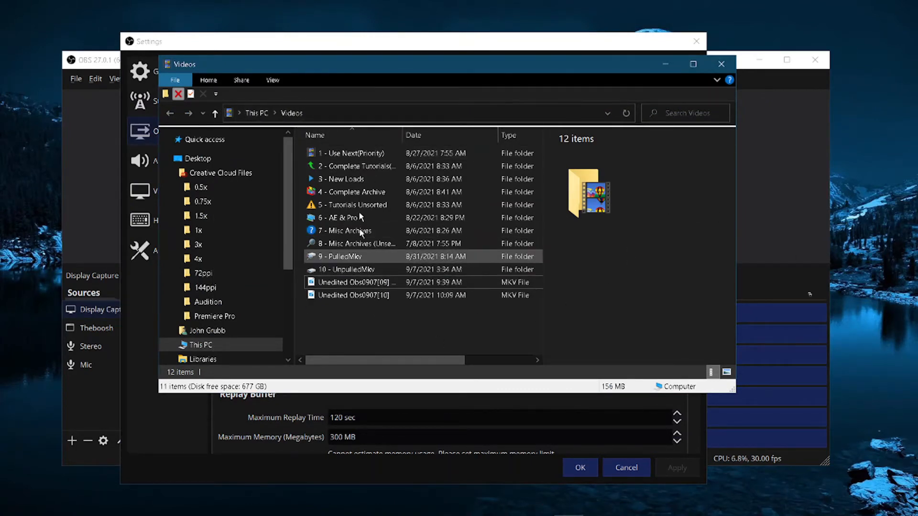
pyautogui.moveTo(325, 62); pyautogui.dragTo(290, 80)
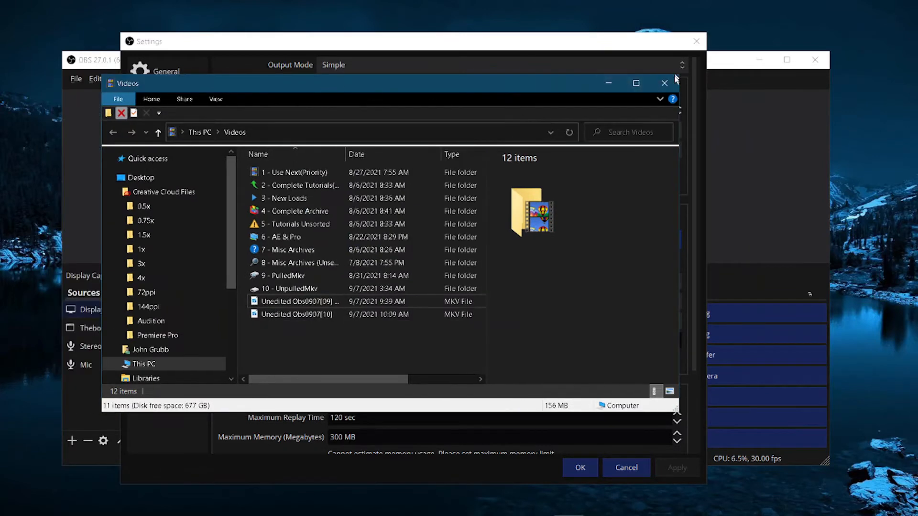
pyautogui.click(603, 84)
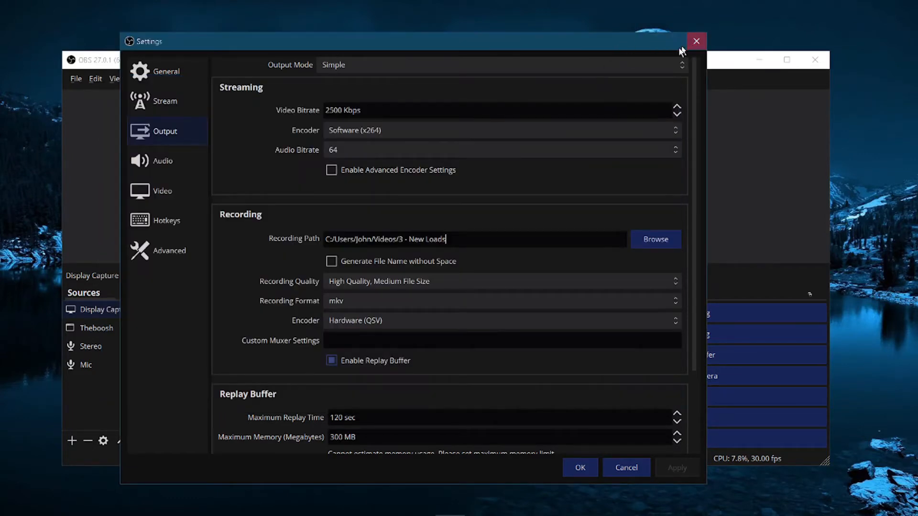
# Step: Close Settings without changes and open the recordings folder from the File menu
pyautogui.click(622, 464)
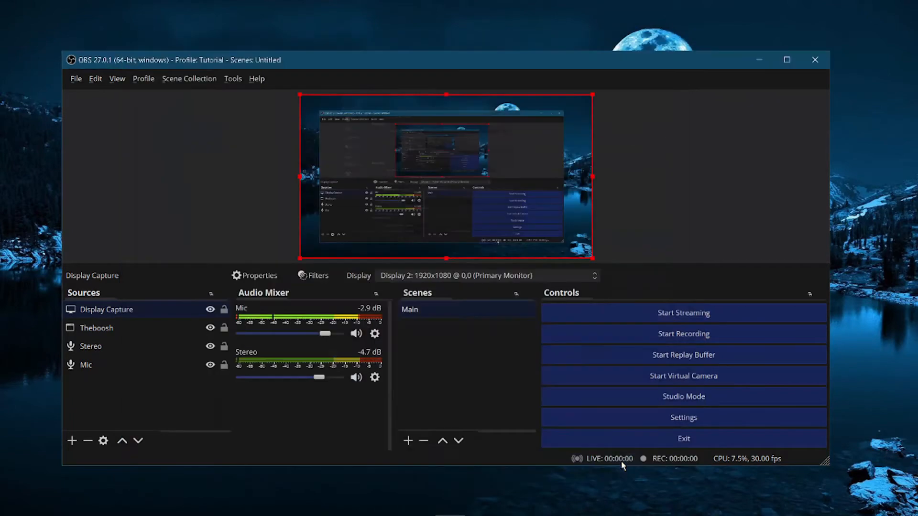
pyautogui.click(74, 82)
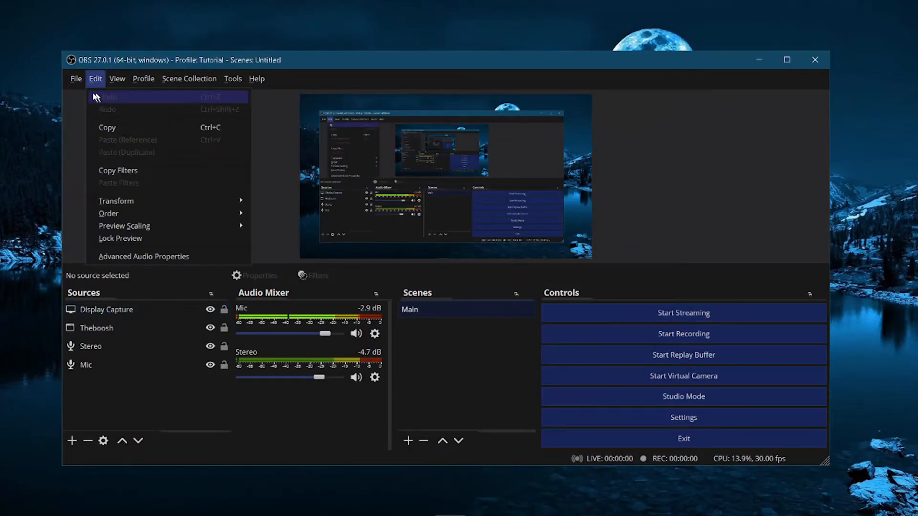
pyautogui.click(82, 97)
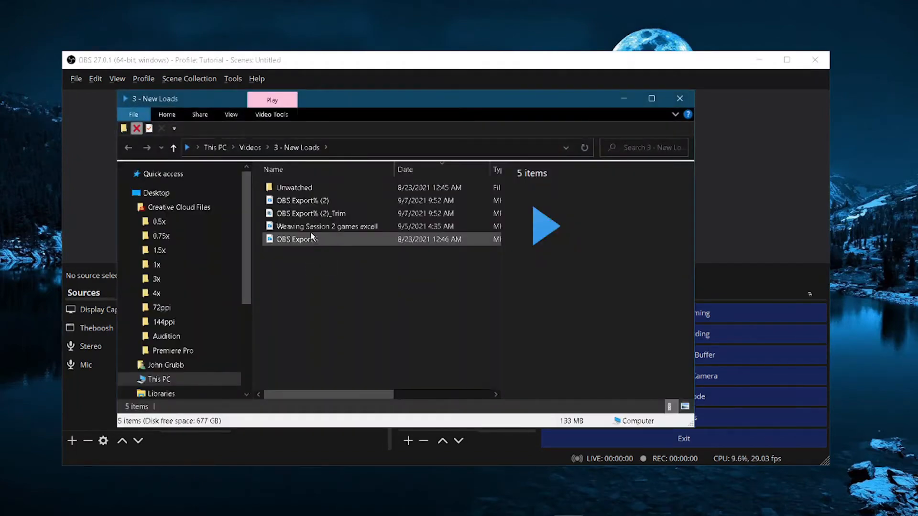
# Step: Select recordings in the 3 - New Loads folder to view their details, and close the folder window
pyautogui.click(310, 214)
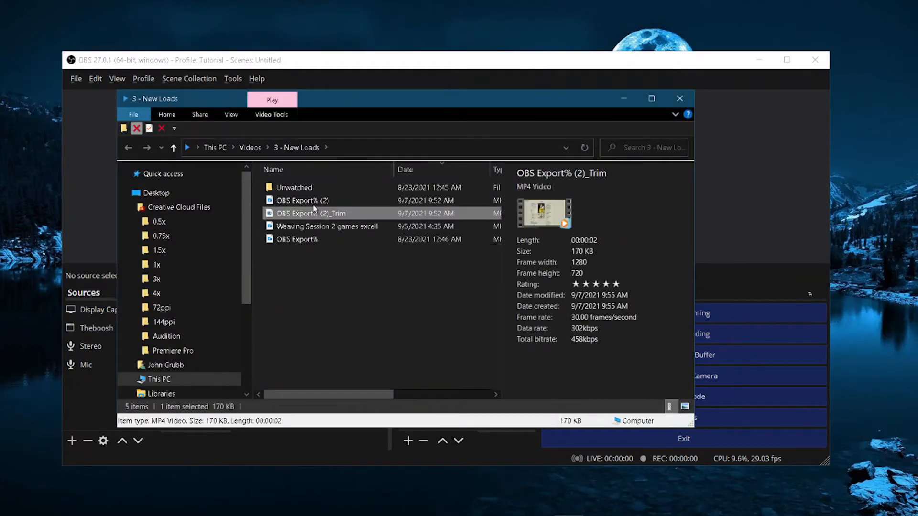
pyautogui.click(308, 189)
pyautogui.click(307, 216)
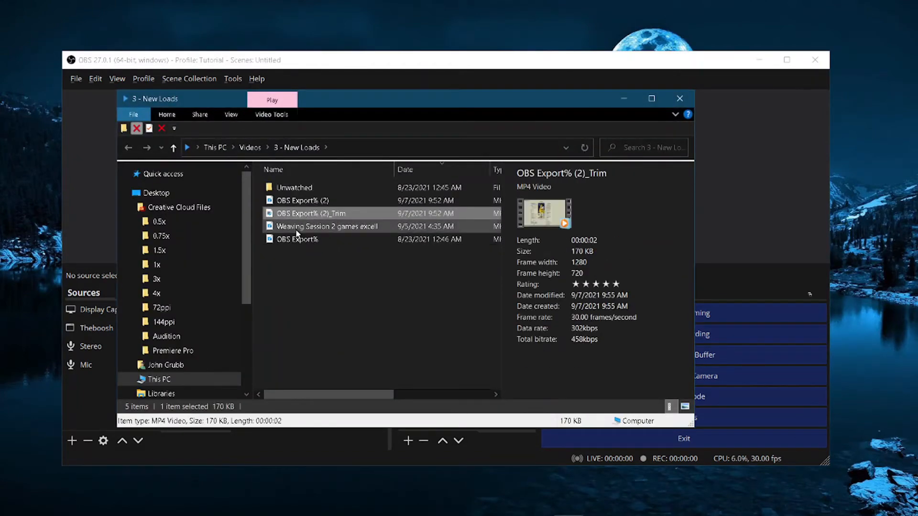
pyautogui.click(295, 228)
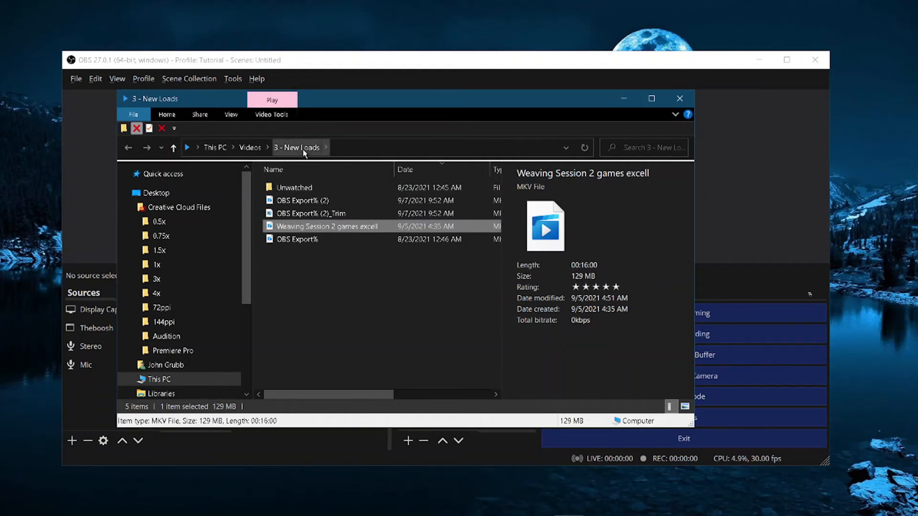
pyautogui.click(679, 99)
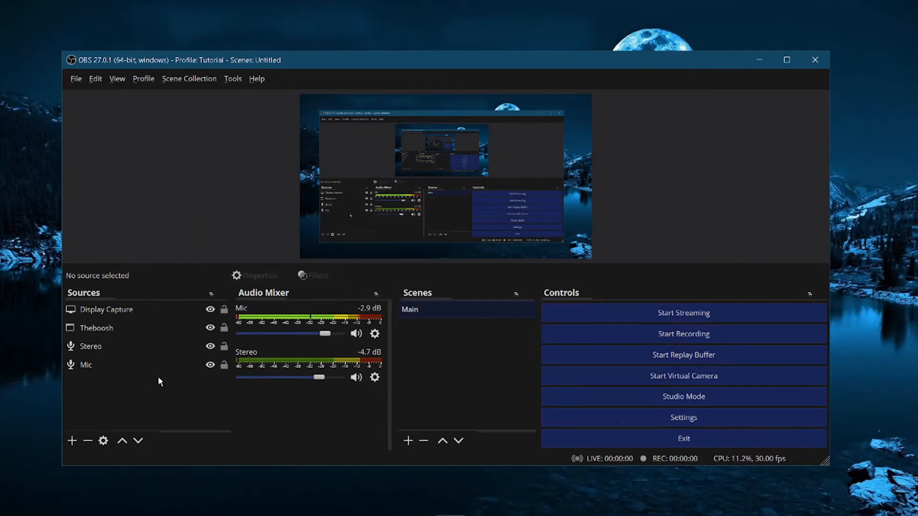
# Step: Open the Settings dialog again from the File menu
pyautogui.click(76, 78)
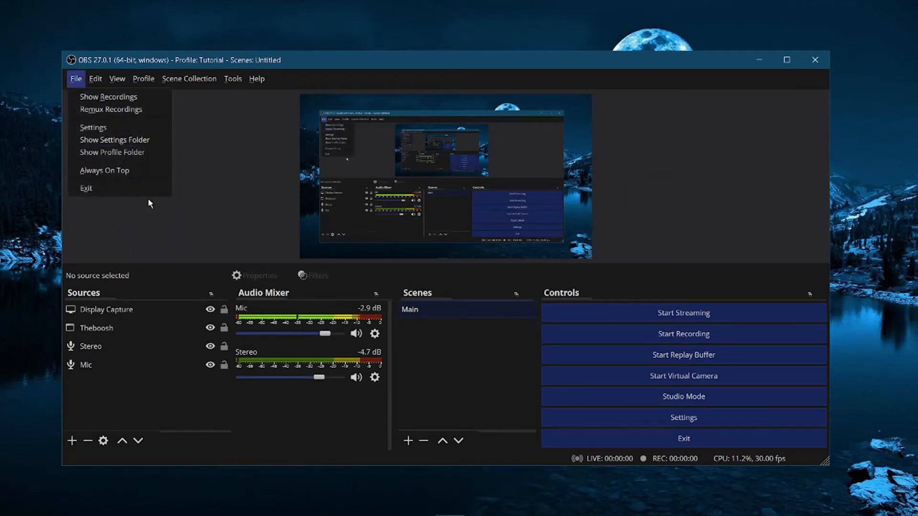
pyautogui.click(125, 140)
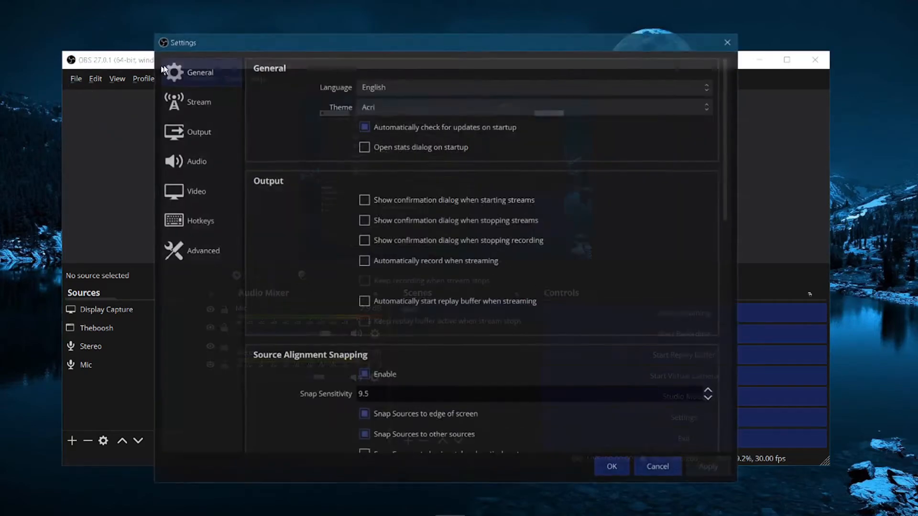
# Step: Switch to the Output settings page to review the recording path and recording options
pyautogui.click(200, 139)
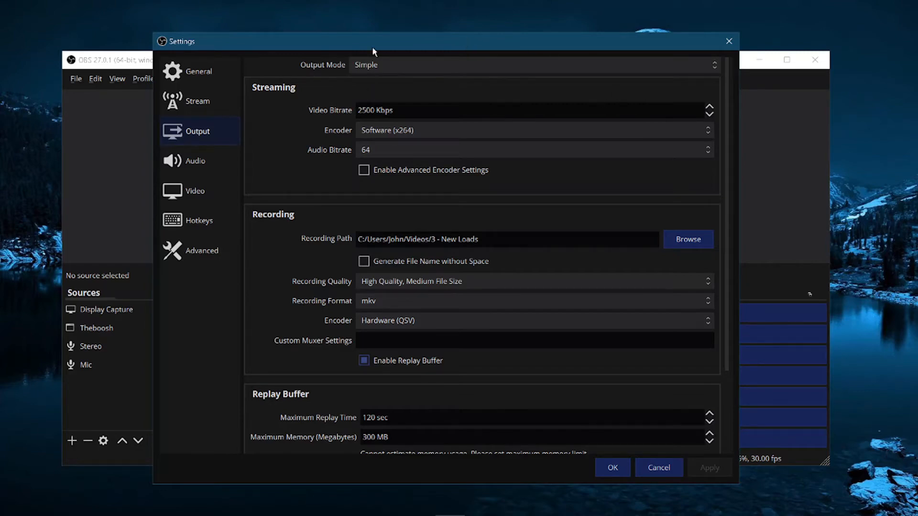
pyautogui.moveTo(372, 47)
pyautogui.mouseDown()
pyautogui.moveTo(346, 67)
pyautogui.moveTo(354, 84)
pyautogui.moveTo(375, 41)
pyautogui.mouseUp()
# Step: Browse the Hotkeys, Video and Output settings pages
pyautogui.click(195, 217)
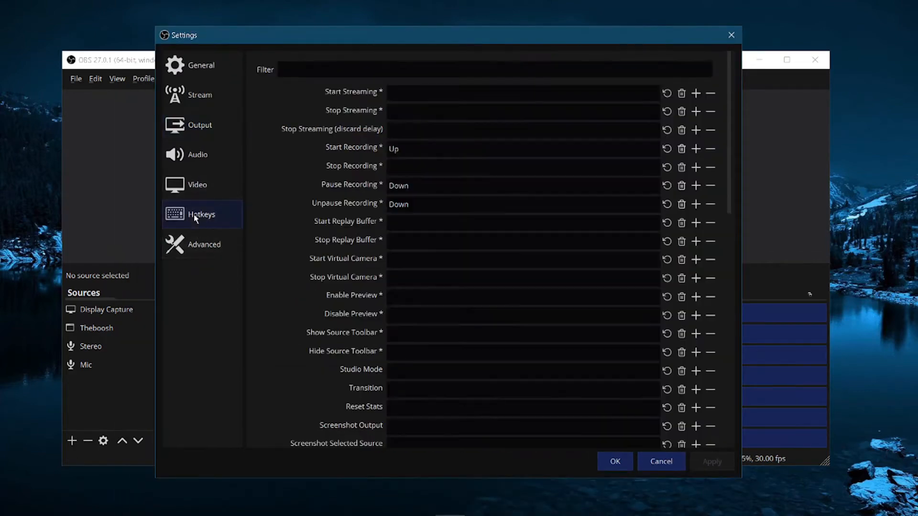
pyautogui.scroll(-10, 374, 199)
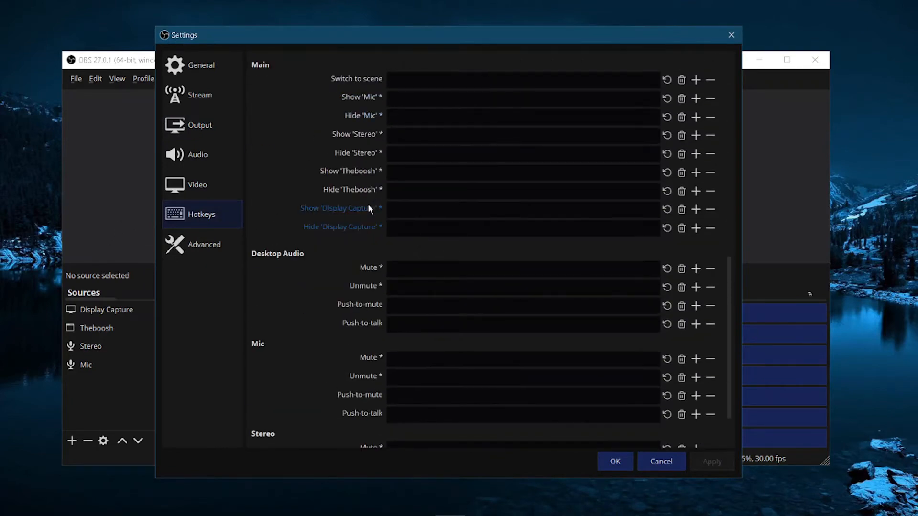
pyautogui.scroll(10, 368, 209)
pyautogui.click(196, 179)
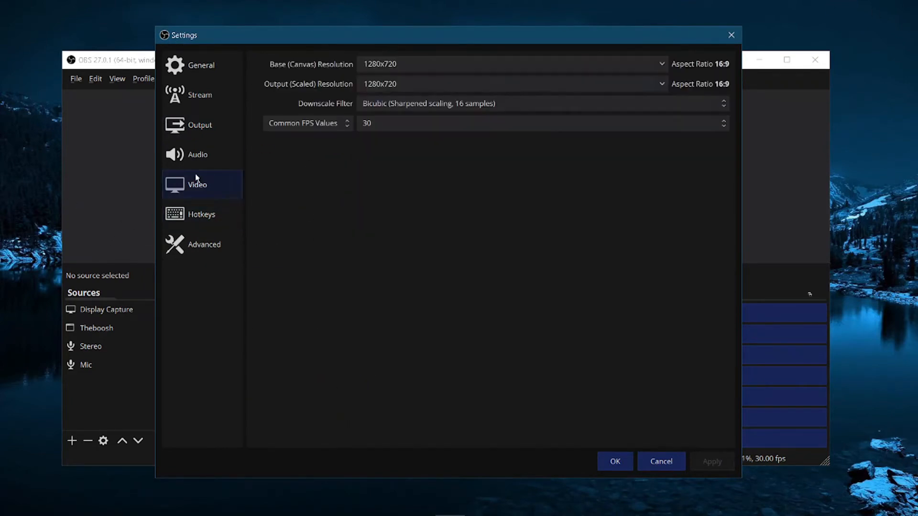
pyautogui.click(200, 119)
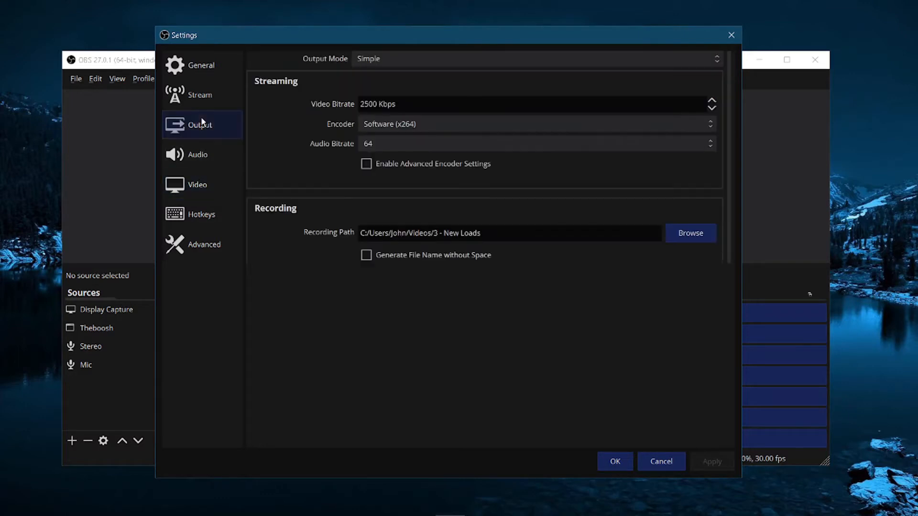
pyautogui.click(197, 186)
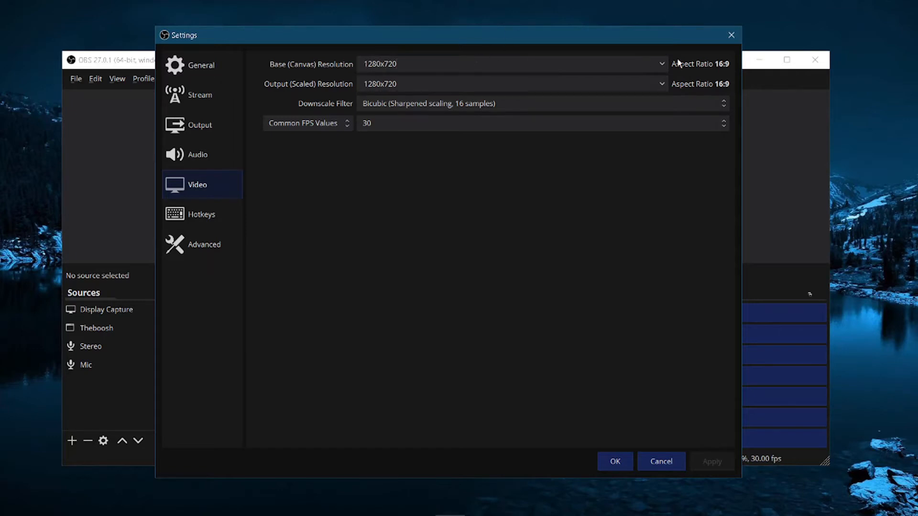
# Step: Review the base canvas resolution options and the Advanced recording filename formatting
pyautogui.click(662, 64)
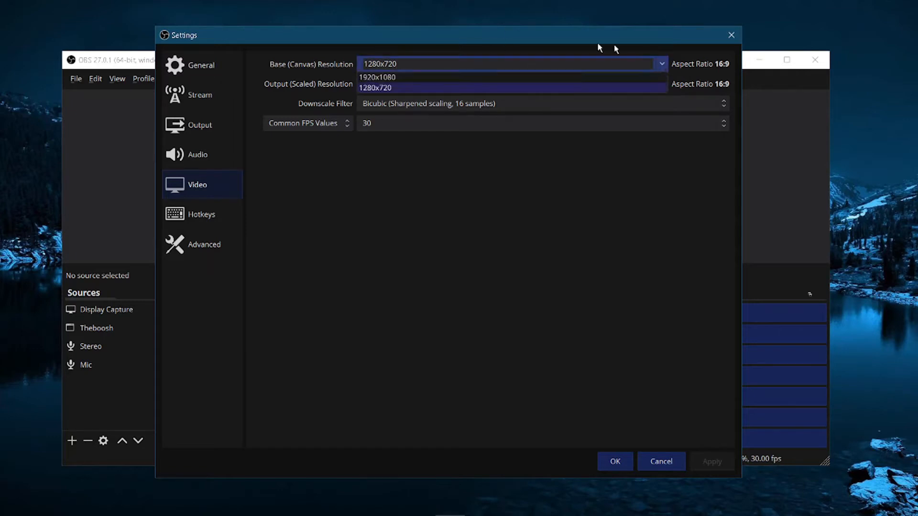
pyautogui.click(661, 63)
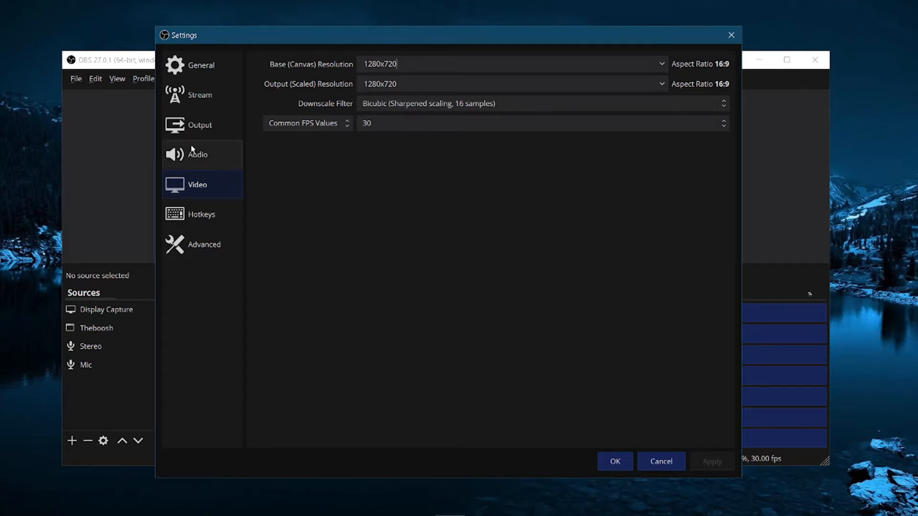
pyautogui.click(204, 244)
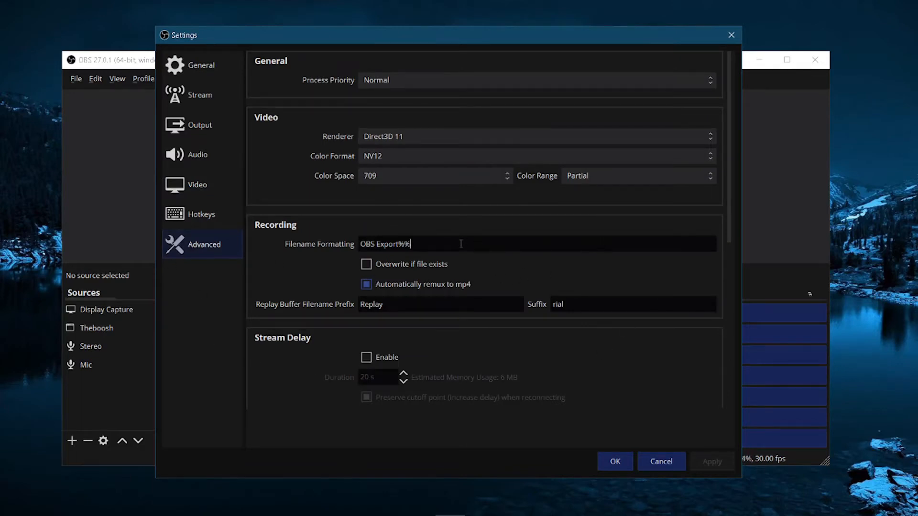
pyautogui.click(419, 240)
pyautogui.moveTo(366, 245); pyautogui.dragTo(475, 265)
pyautogui.click(462, 248)
# Step: Browse the General, Stream and Audio settings pages, scrolling through the audio options
pyautogui.moveTo(416, 244)
pyautogui.click(195, 75)
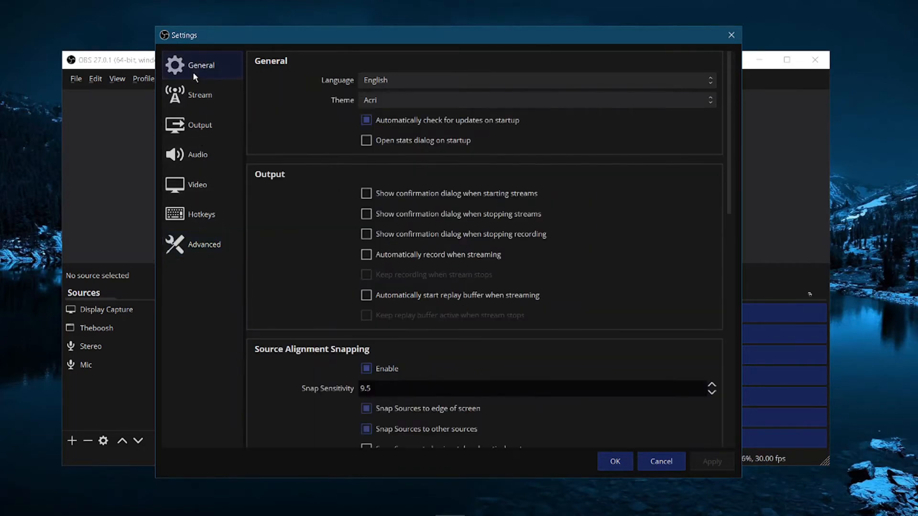
pyautogui.click(191, 102)
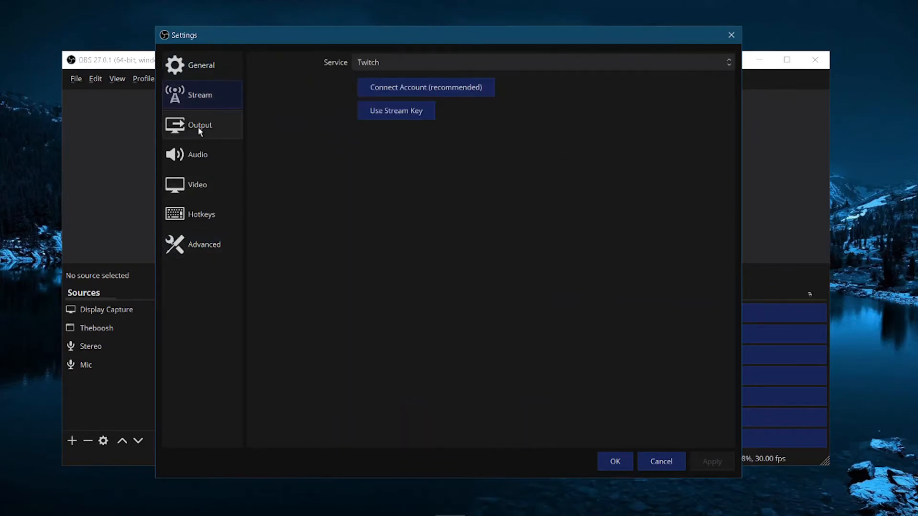
pyautogui.click(198, 127)
pyautogui.click(190, 158)
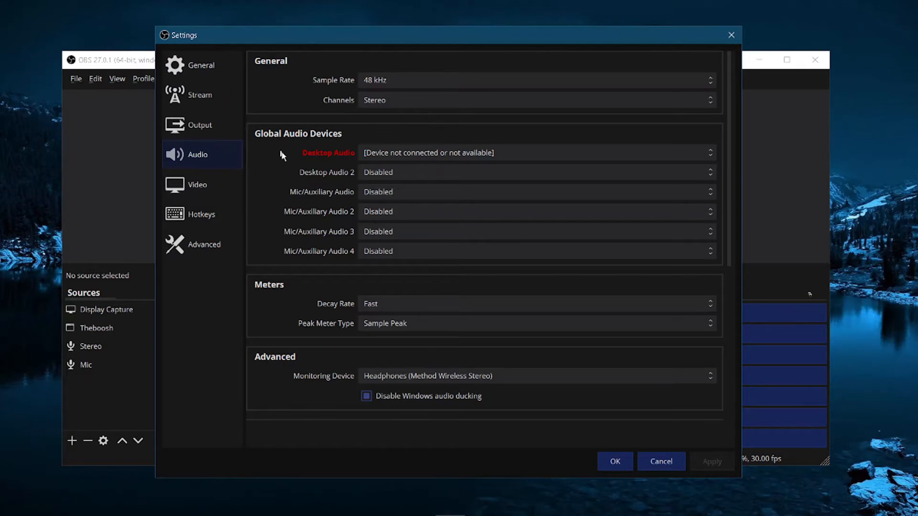
pyautogui.scroll(-5, 287, 165)
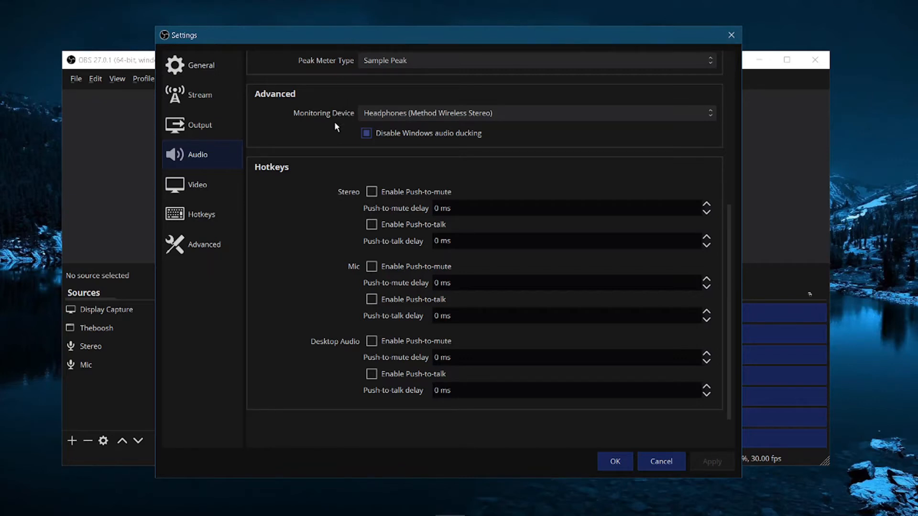
# Step: Review the monitoring device options without changing them, and close the Settings dialog
pyautogui.click(436, 113)
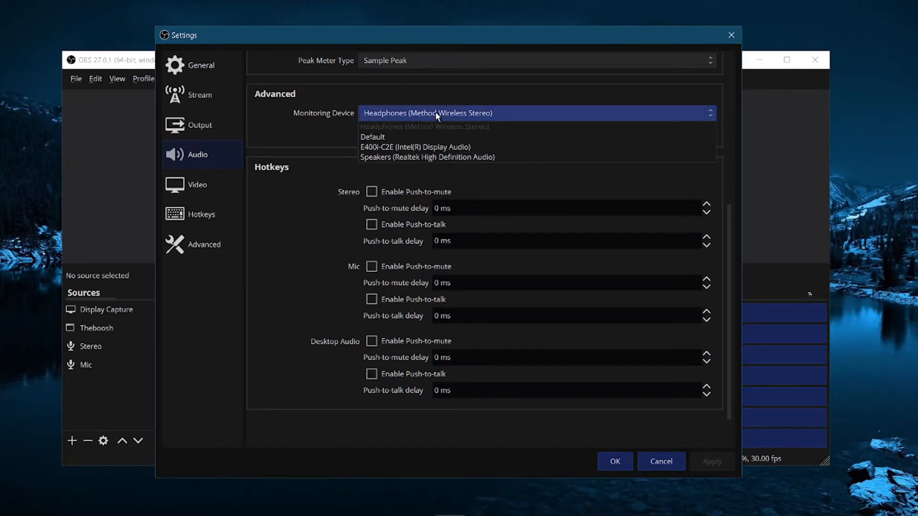
pyautogui.click(435, 110)
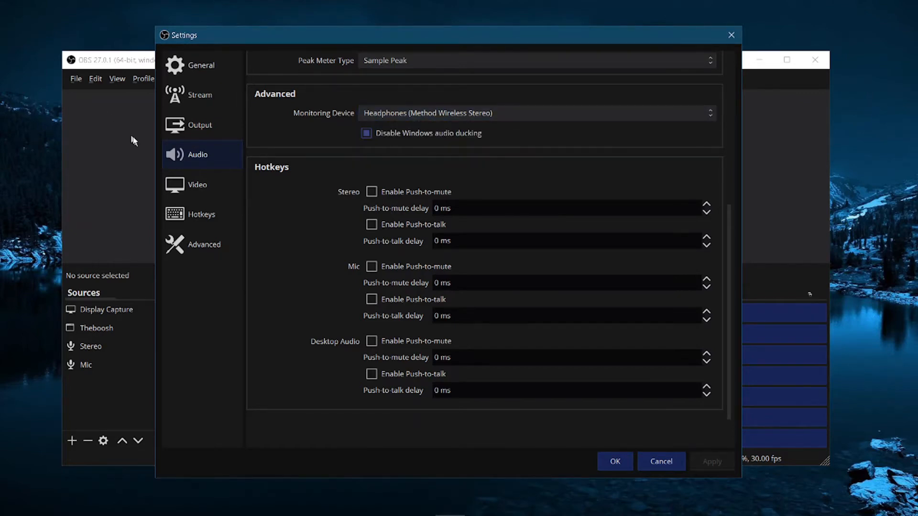
pyautogui.click(474, 114)
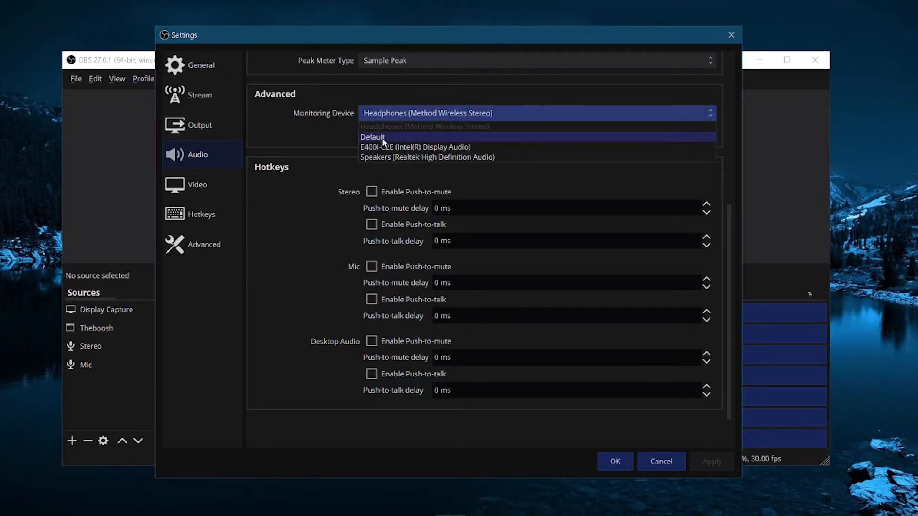
pyautogui.click(411, 112)
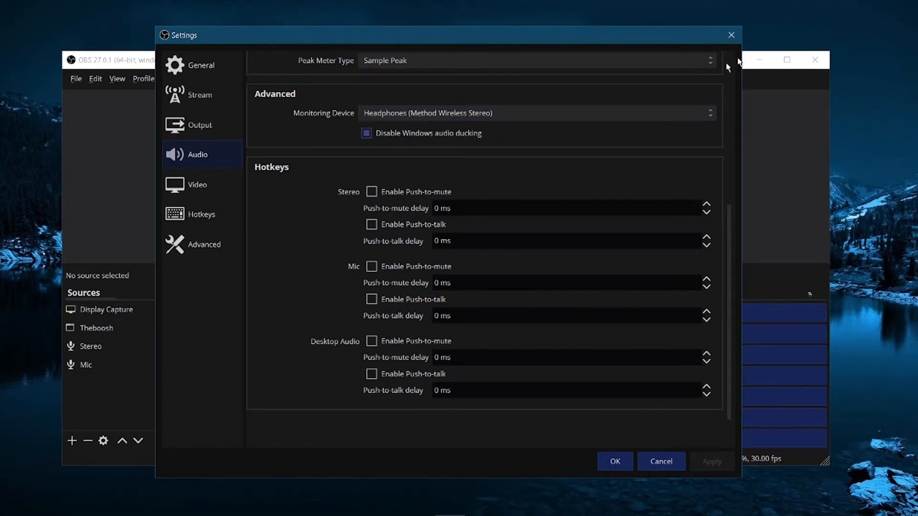
pyautogui.moveTo(718, 38); pyautogui.dragTo(715, 38)
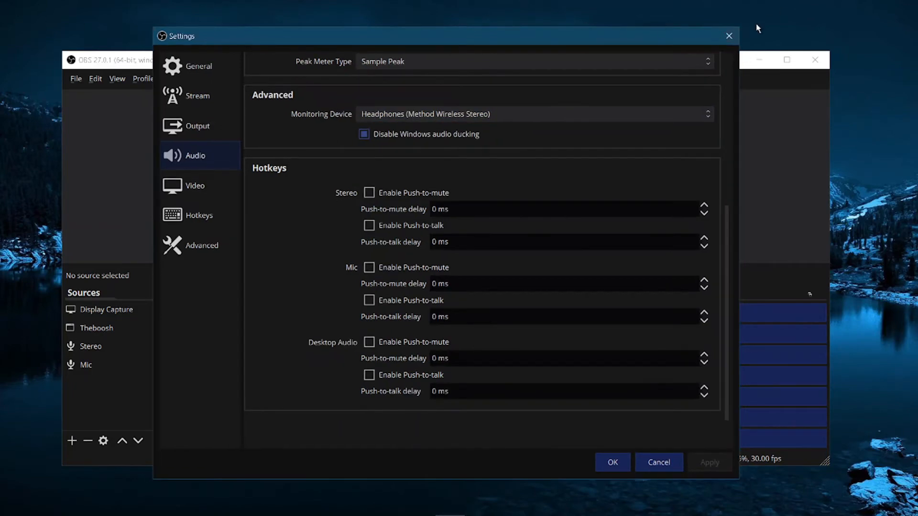
pyautogui.click(729, 36)
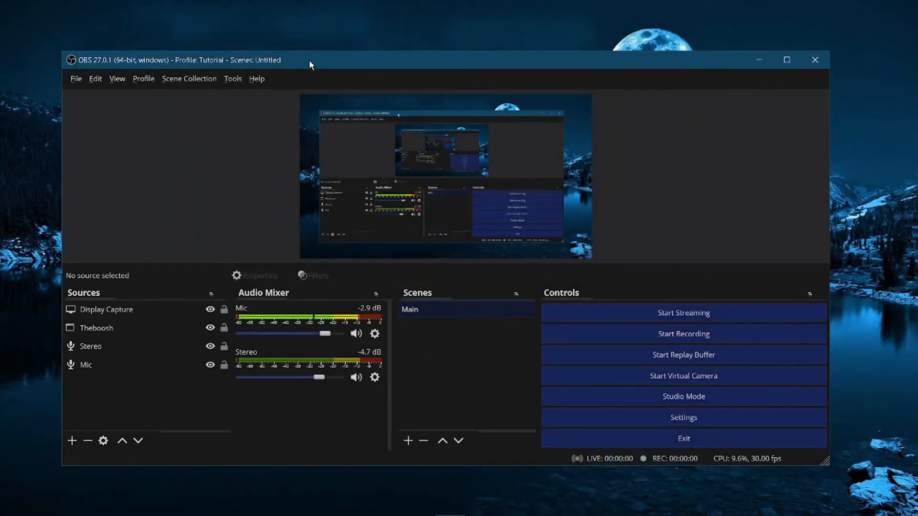
# Step: Add a new Window Capture source named Window Capture to the scene
pyautogui.moveTo(379, 49); pyautogui.dragTo(379, 50)
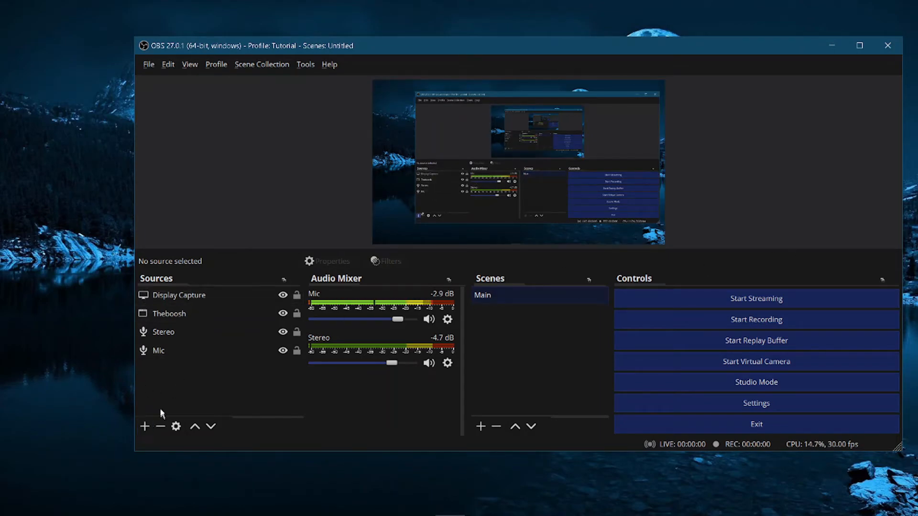
pyautogui.rightClick(165, 367)
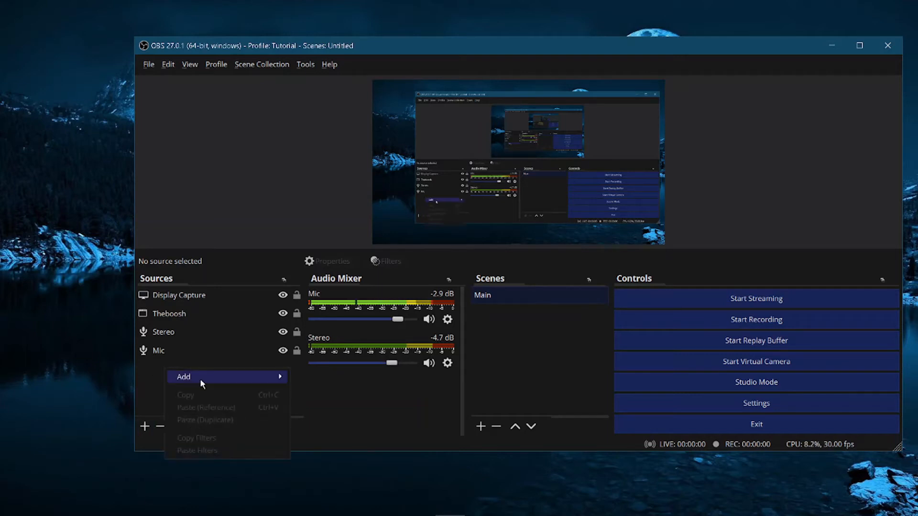
pyautogui.moveTo(255, 379)
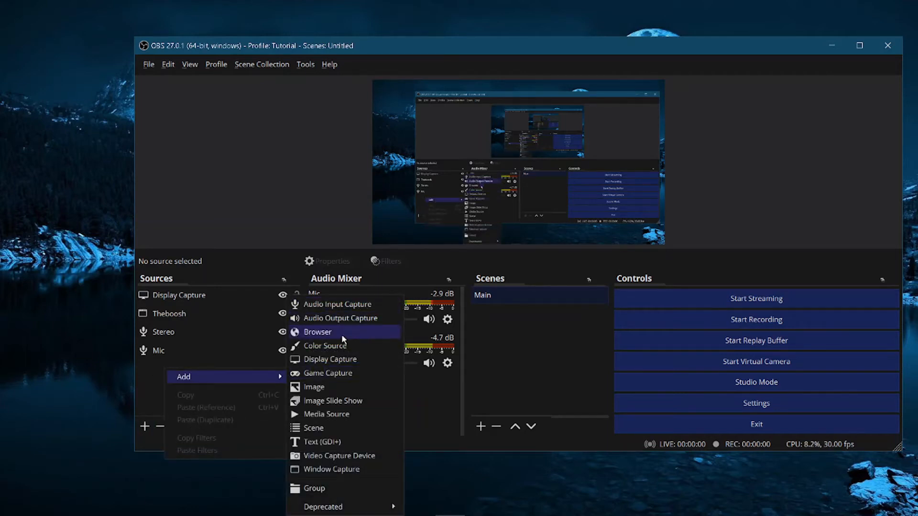
pyautogui.click(321, 470)
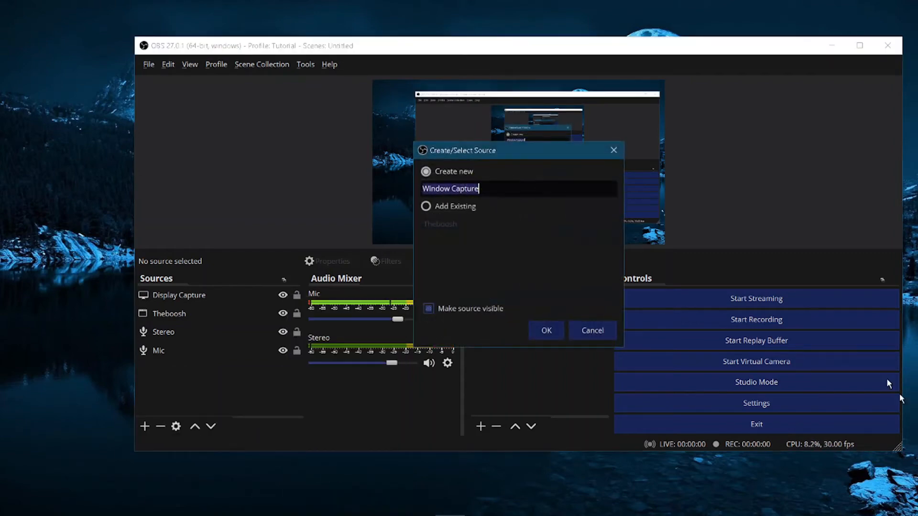
pyautogui.click(545, 333)
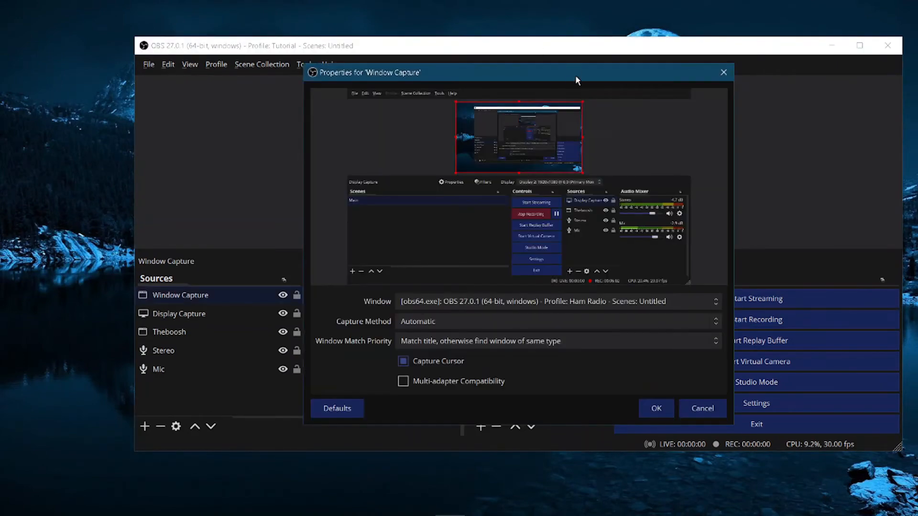
# Step: Try setting the window capture's capture method to Windows 10 (1903 and up), then cancel the properties
pyautogui.moveTo(575, 75); pyautogui.dragTo(463, 73)
pyautogui.click(383, 299)
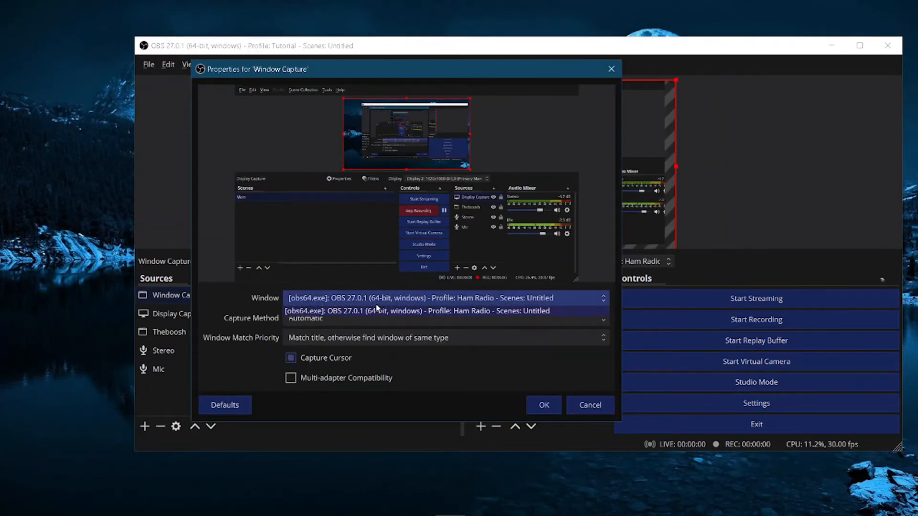
pyautogui.click(368, 299)
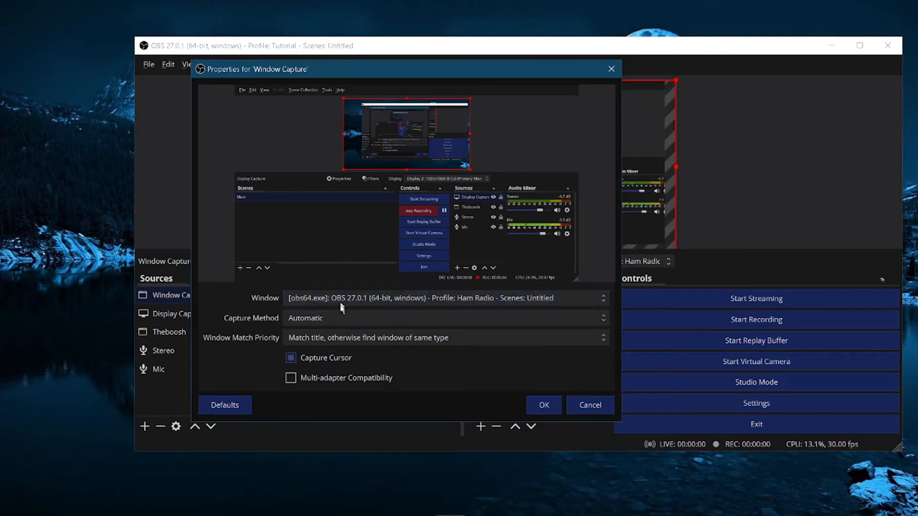
pyautogui.click(337, 339)
pyautogui.click(337, 340)
pyautogui.click(343, 319)
pyautogui.click(336, 316)
pyautogui.click(334, 313)
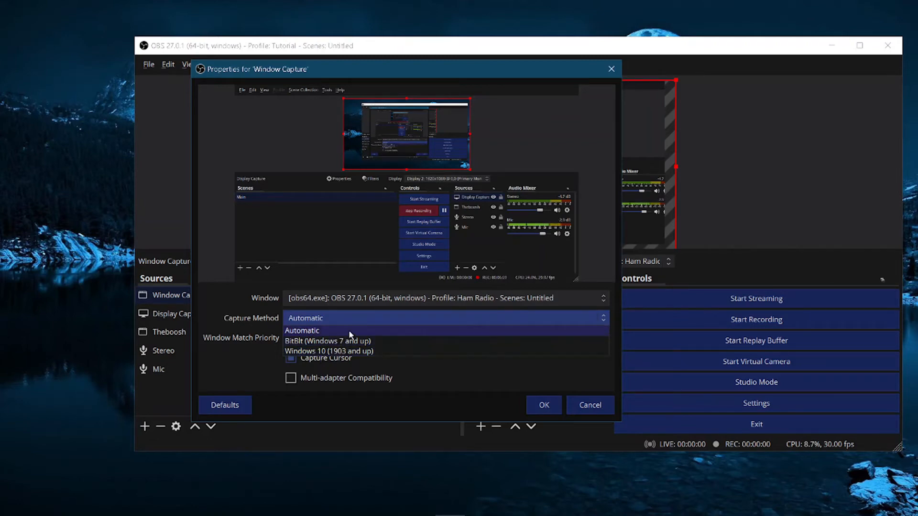
pyautogui.click(329, 352)
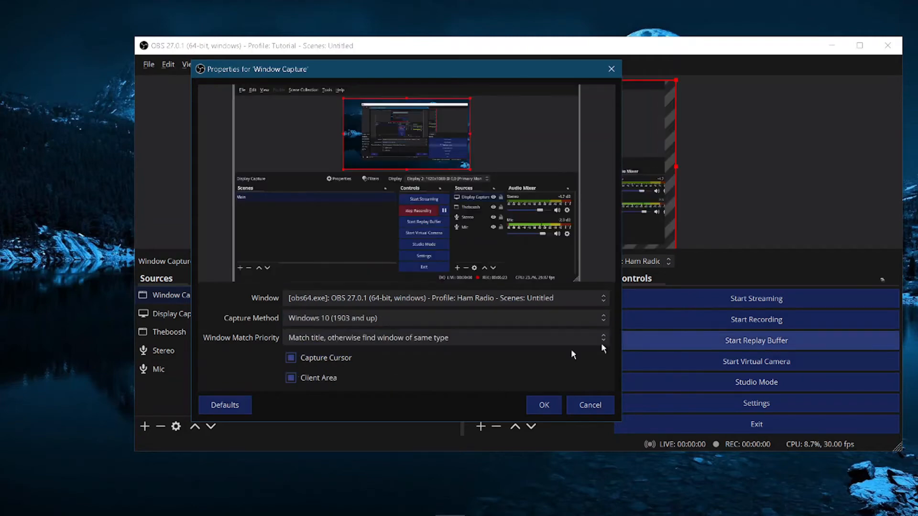
pyautogui.click(413, 299)
pyautogui.click(414, 300)
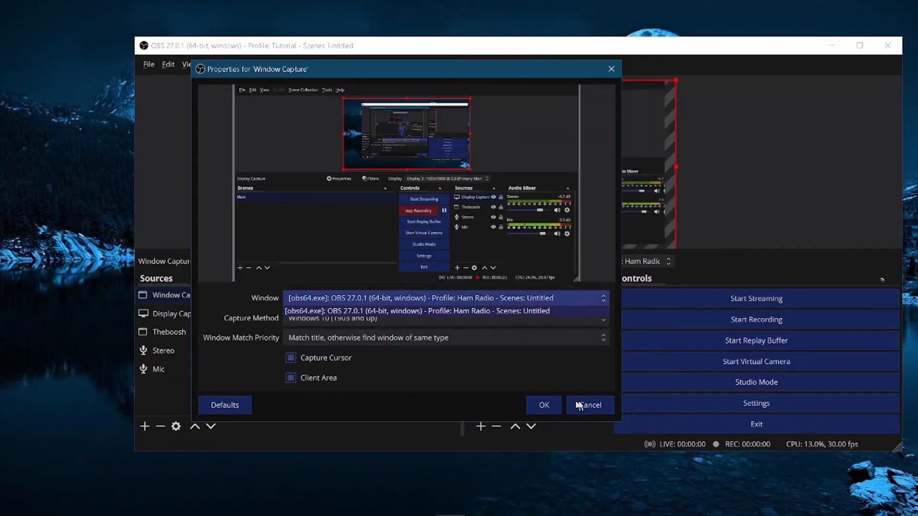
pyautogui.click(589, 404)
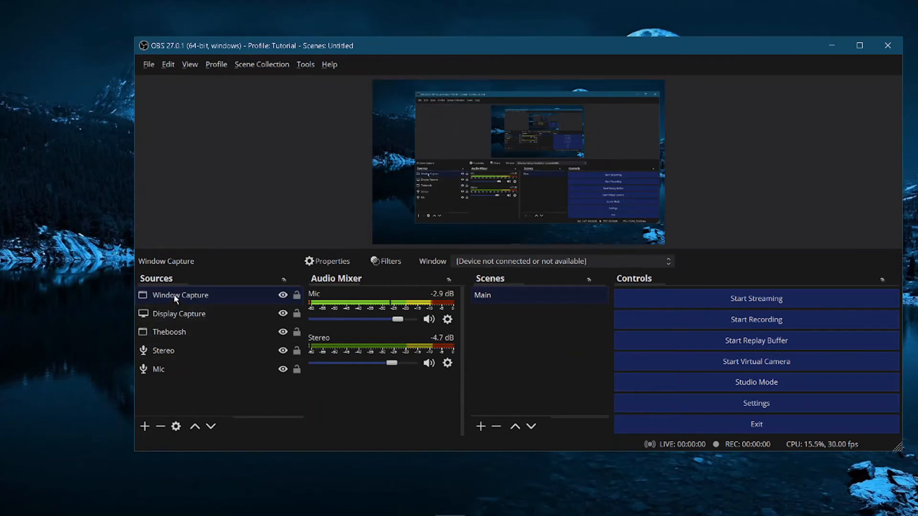
# Step: Select the Theboosh source and snap the OBS window to the right half of the screen
pyautogui.click(172, 331)
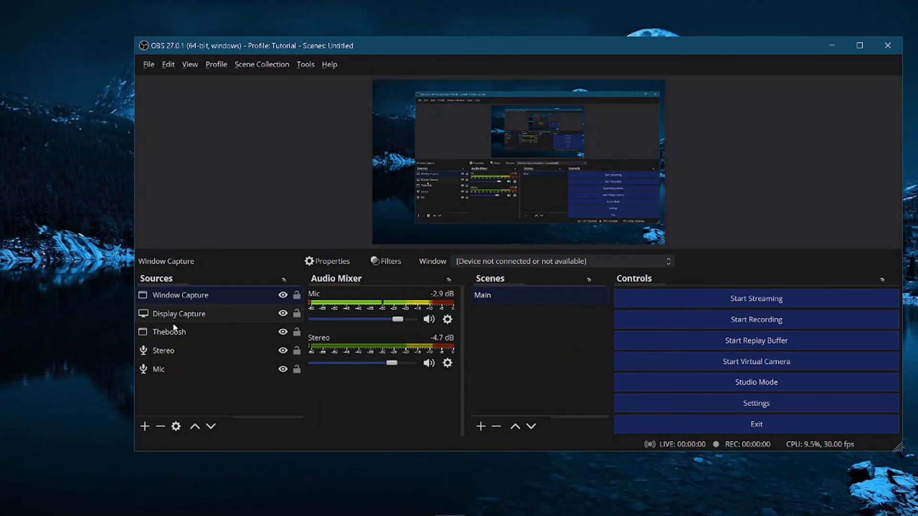
pyautogui.moveTo(450, 501)
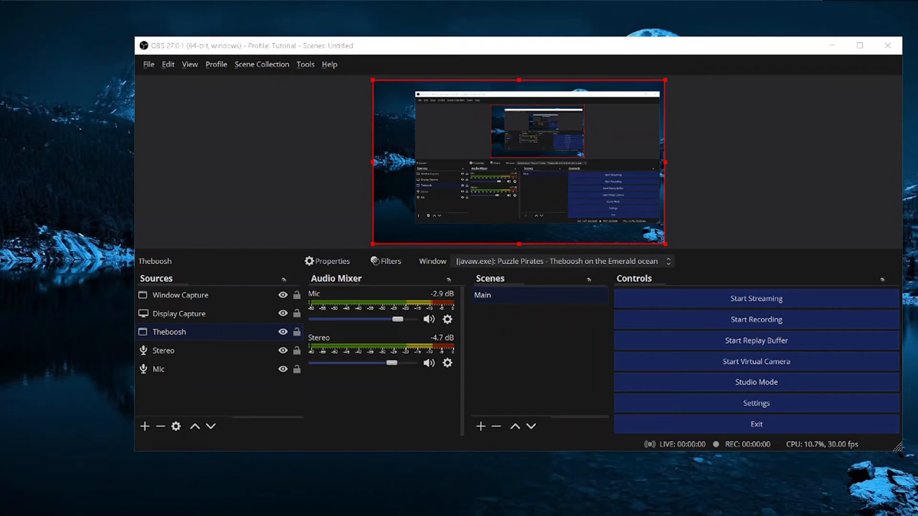
pyautogui.moveTo(370, 0); pyautogui.dragTo(227, 123)
pyautogui.moveTo(499, 45); pyautogui.dragTo(917, 0)
pyautogui.moveTo(746, 261); pyautogui.dragTo(763, 508)
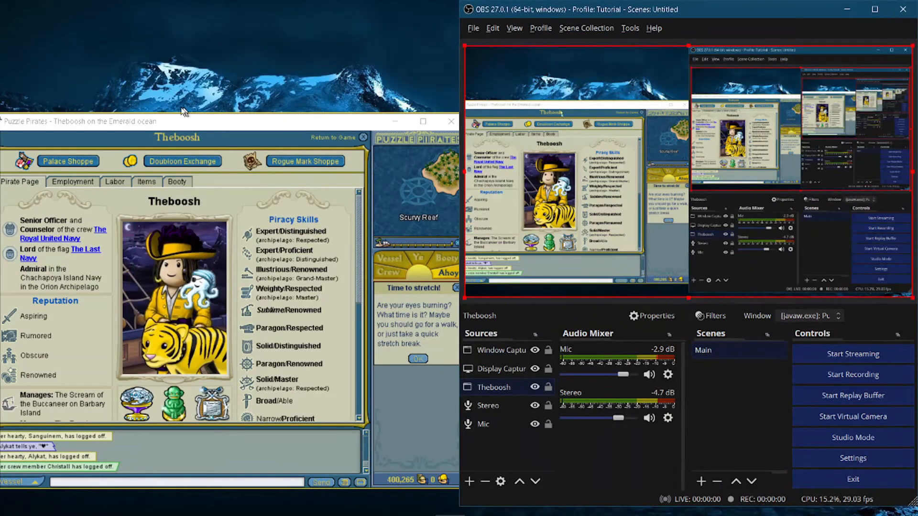
# Step: Move the Puzzle Pirates window to the top-left corner and adjust the boundary with the OBS window
pyautogui.moveTo(183, 120); pyautogui.dragTo(0, 0)
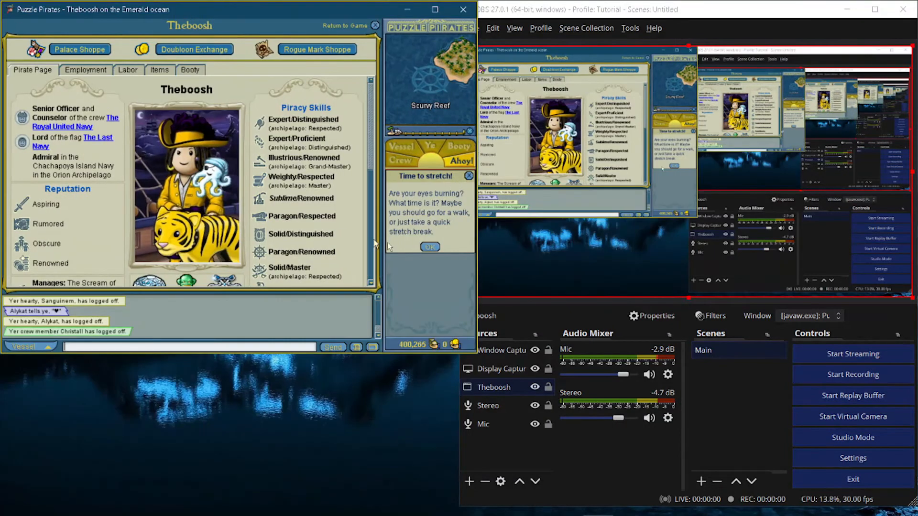
pyautogui.click(627, 191)
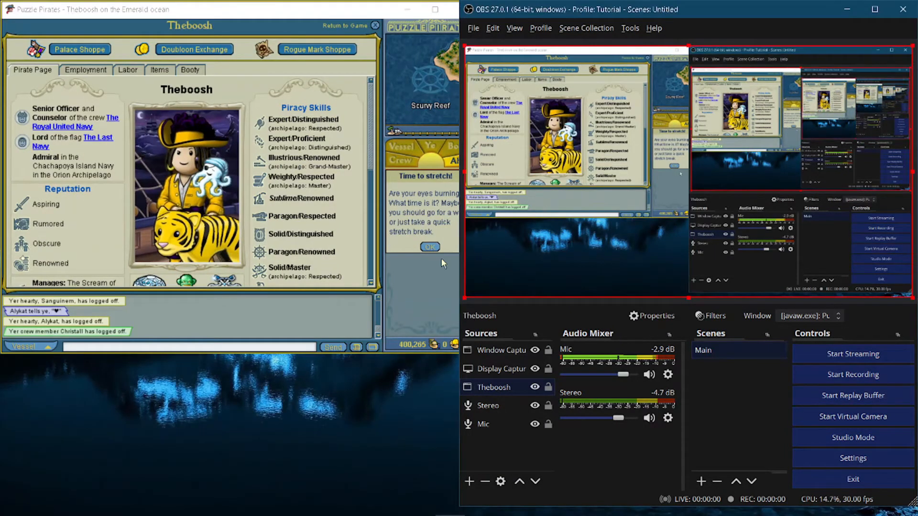
pyautogui.moveTo(458, 253); pyautogui.dragTo(482, 253)
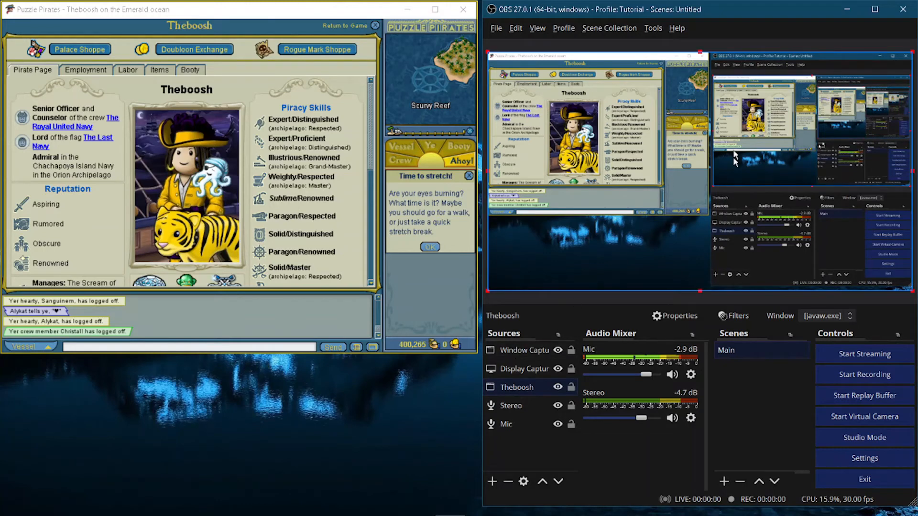
# Step: Select the Display Capture source and browse its Transform options in the preview
pyautogui.click(709, 156)
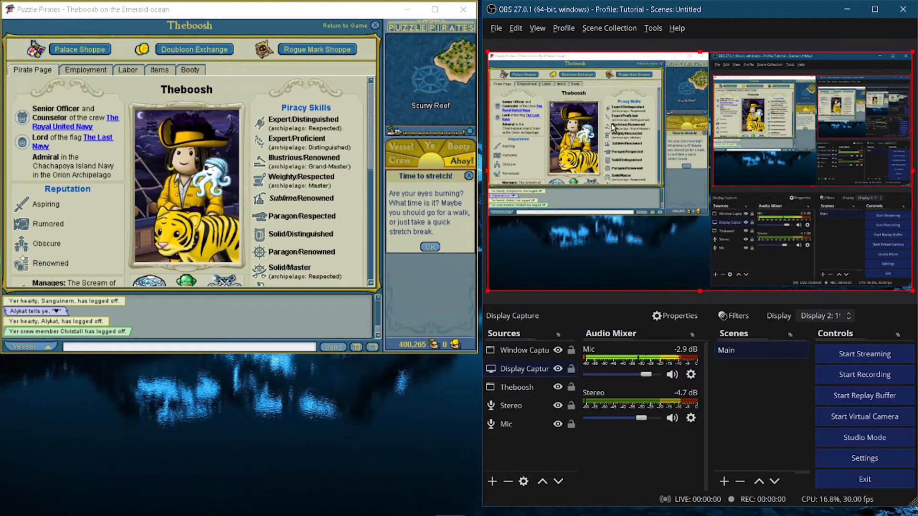
pyautogui.rightClick(606, 167)
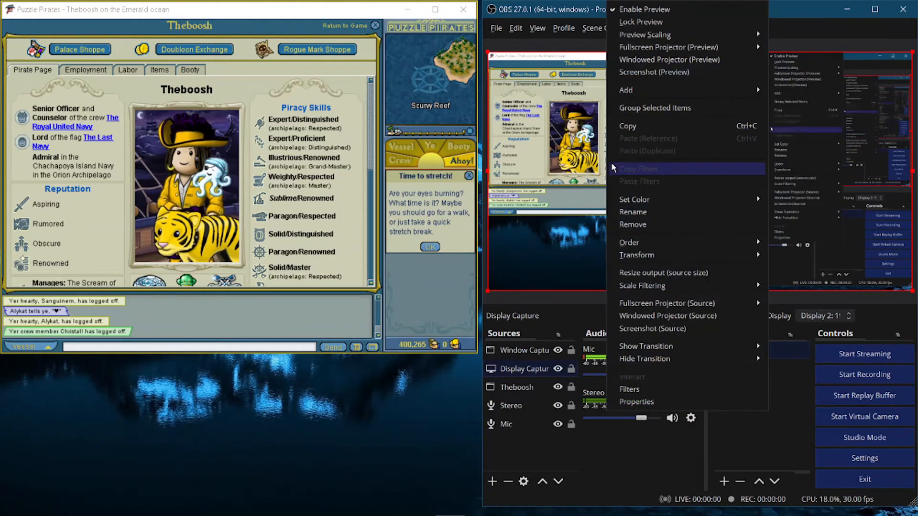
pyautogui.moveTo(658, 200)
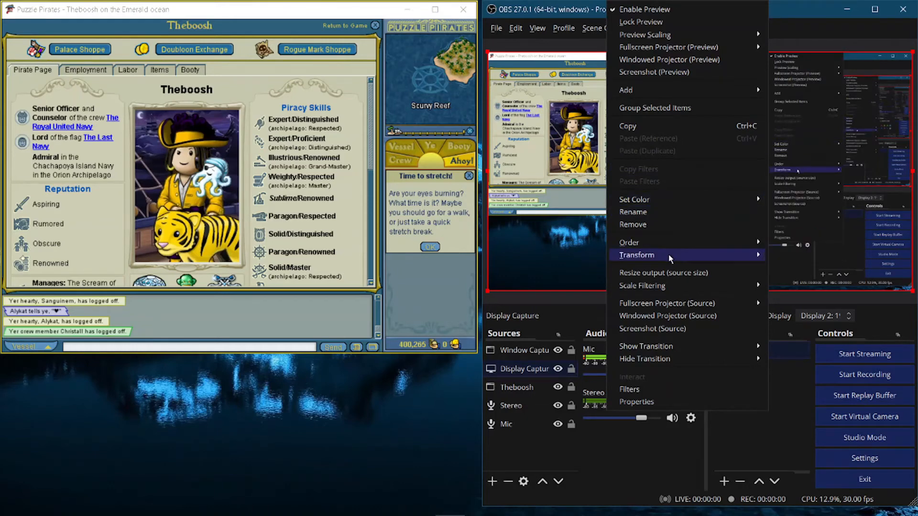
pyautogui.moveTo(668, 255)
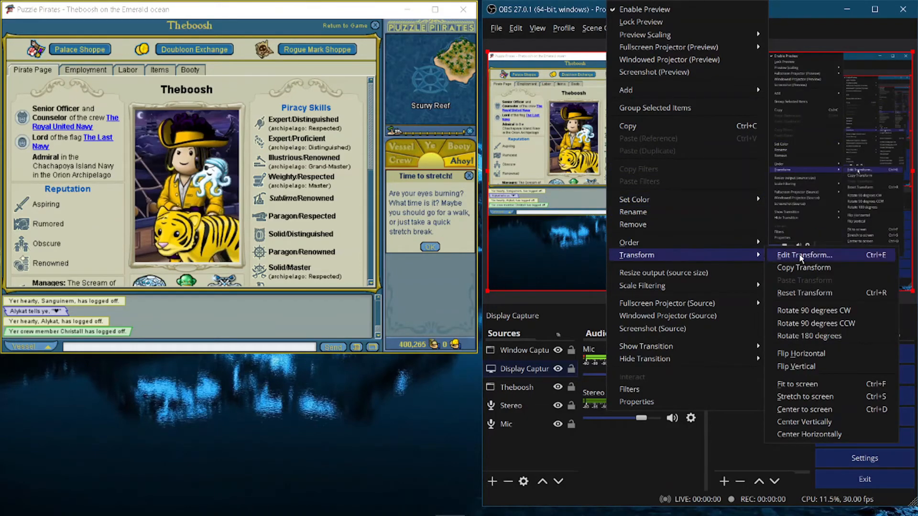
pyautogui.click(800, 400)
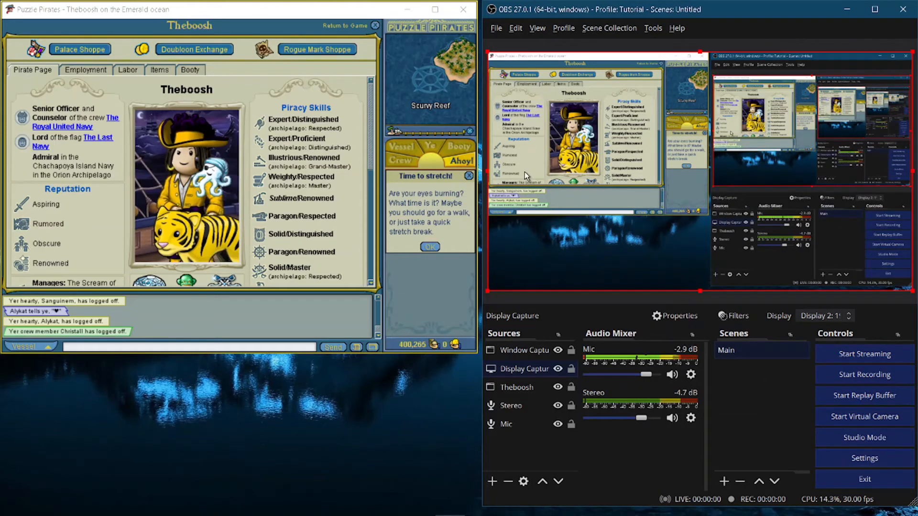
pyautogui.rightClick(612, 118)
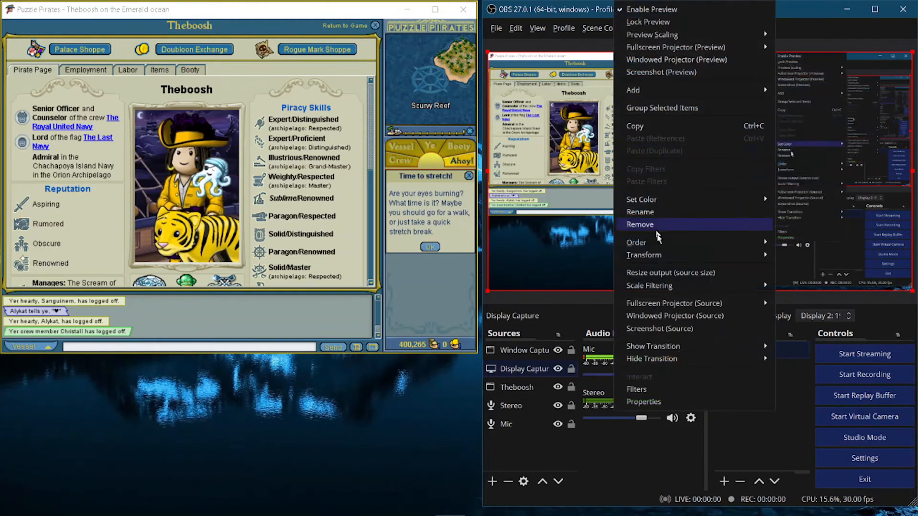
pyautogui.moveTo(656, 257)
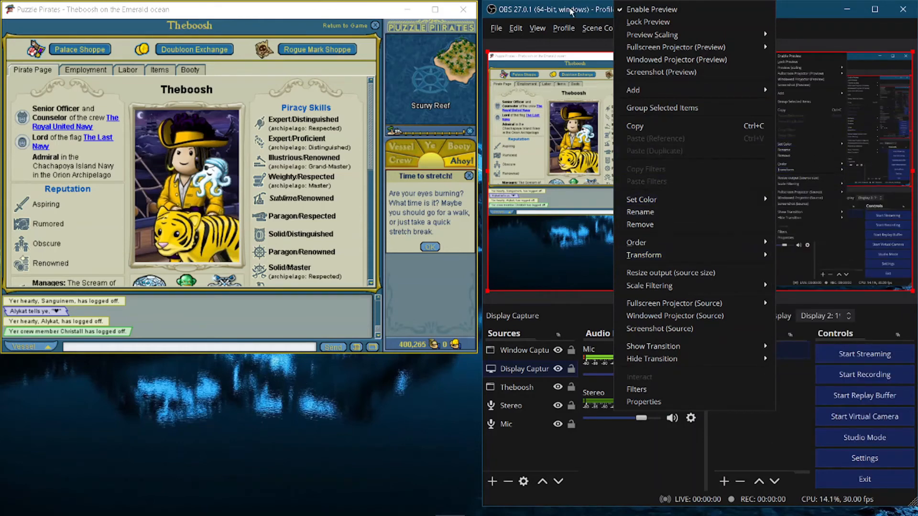
pyautogui.click(571, 12)
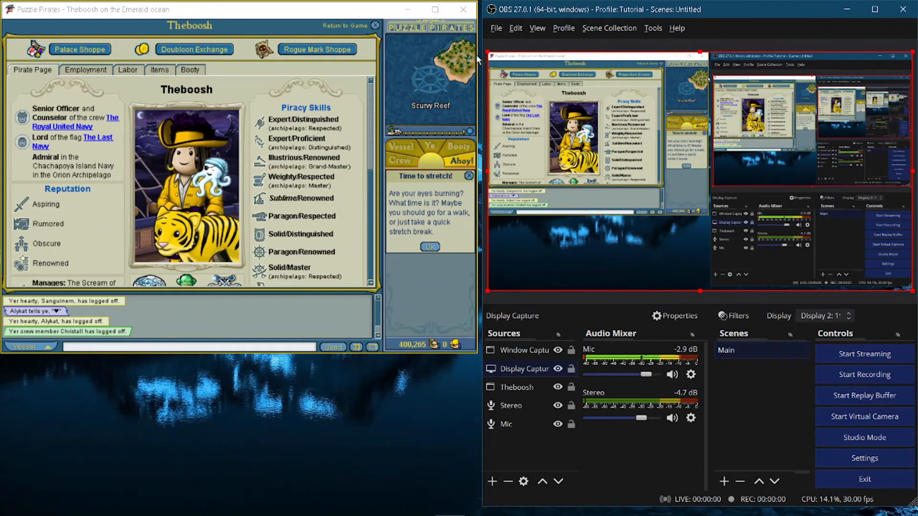
# Step: Hide the Puzzle Pirates window and move the OBS window away from the snapped half into the middle of the screen
pyautogui.click(406, 9)
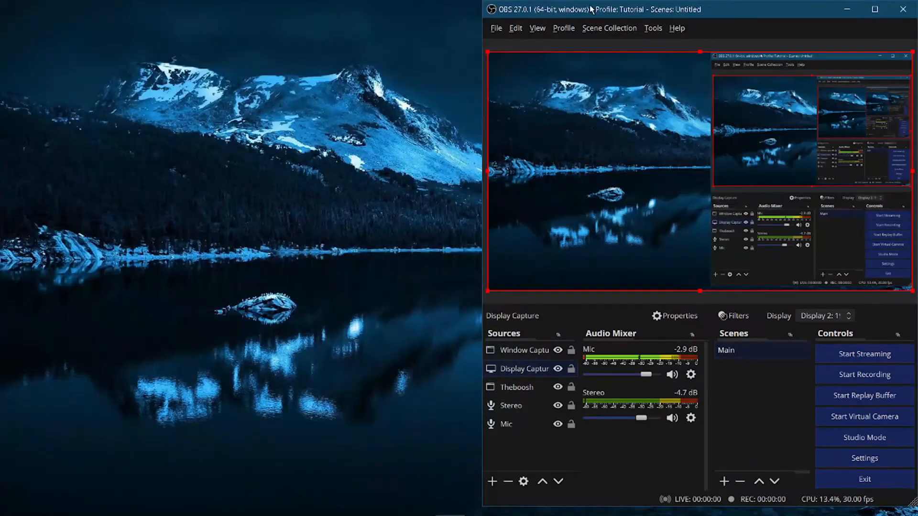
pyautogui.moveTo(591, 9); pyautogui.dragTo(222, 43)
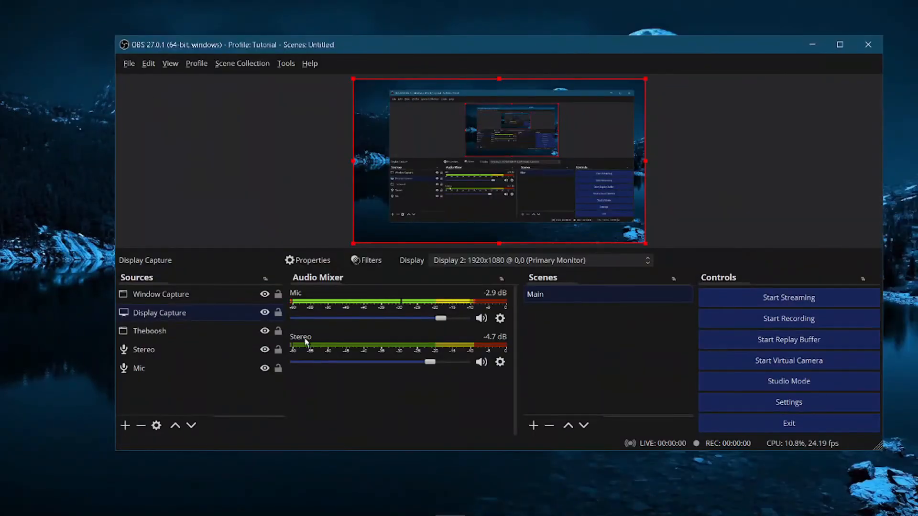
# Step: Add a new Audio Input Capture source, leaving its device at Default and discarding property changes
pyautogui.rightClick(175, 395)
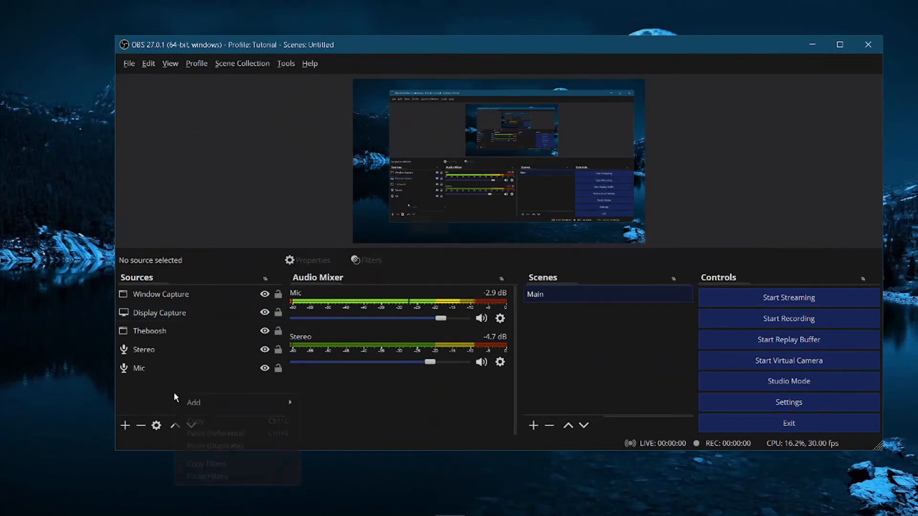
pyautogui.moveTo(268, 401)
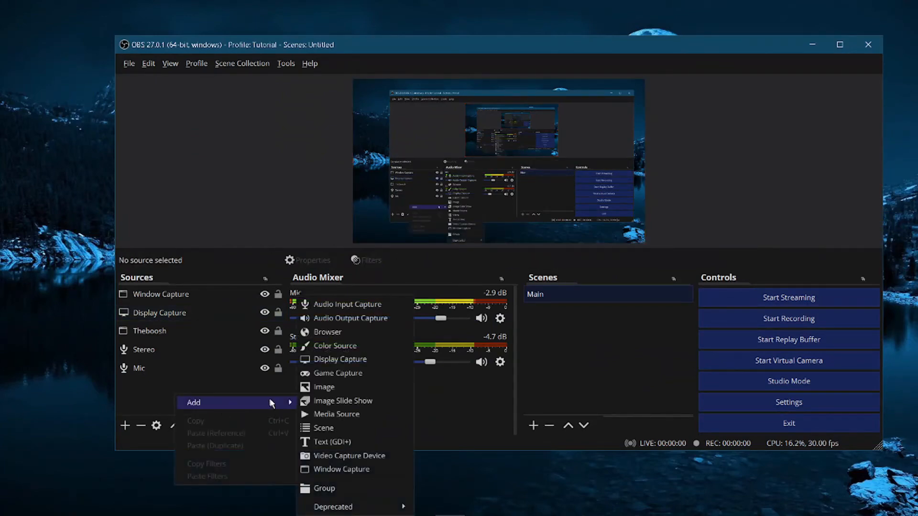
pyautogui.click(353, 306)
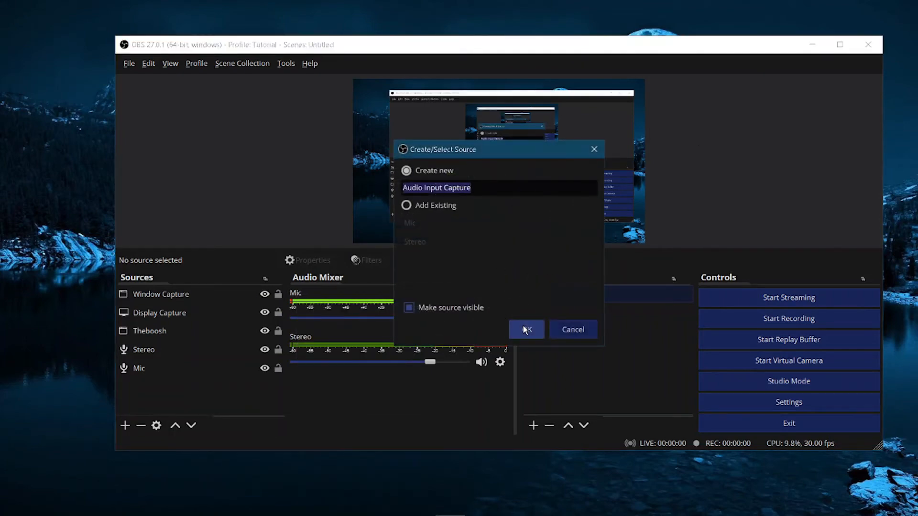
pyautogui.click(523, 327)
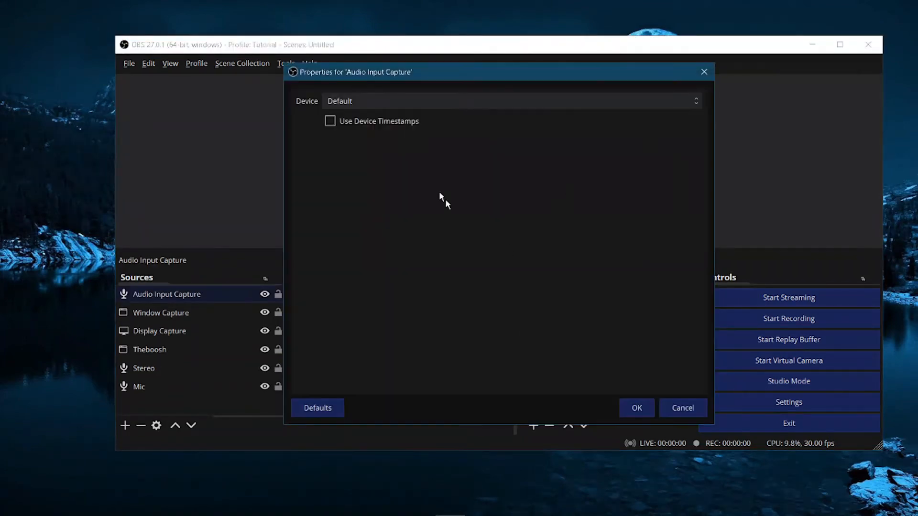
pyautogui.click(457, 98)
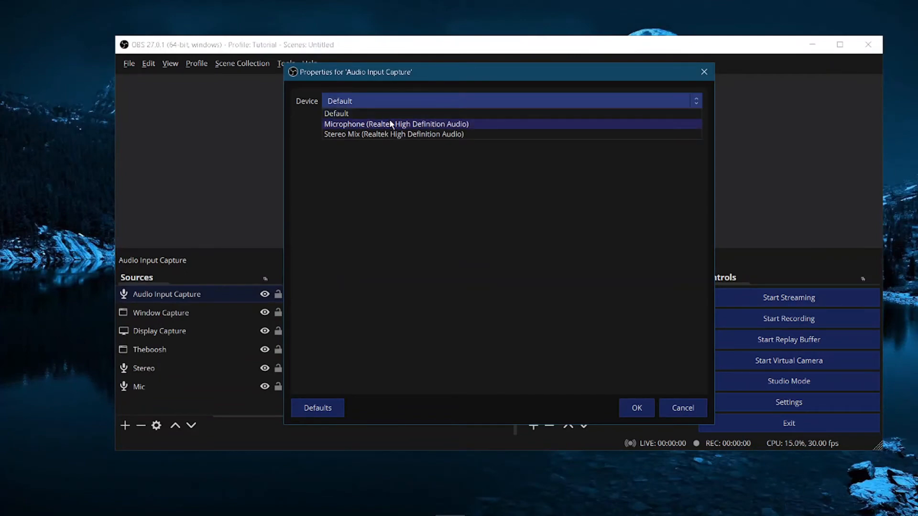
pyautogui.click(705, 71)
pyautogui.click(704, 72)
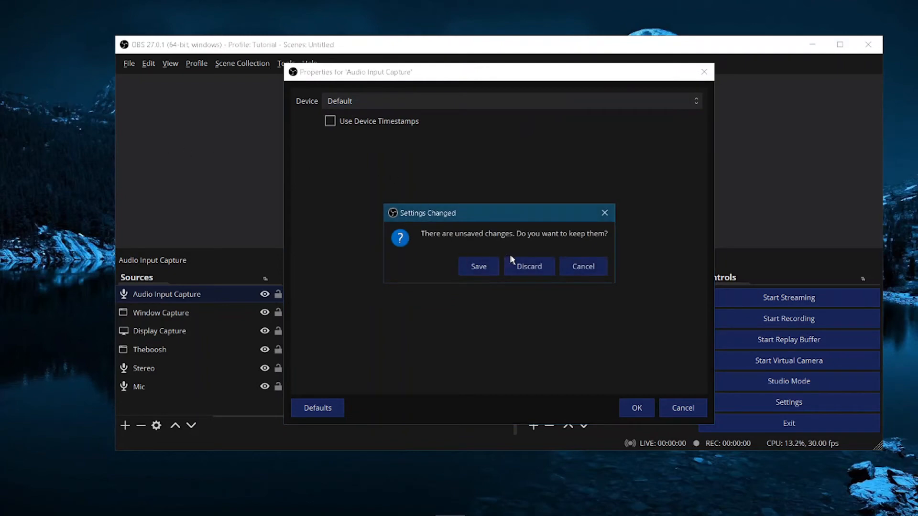
pyautogui.click(537, 269)
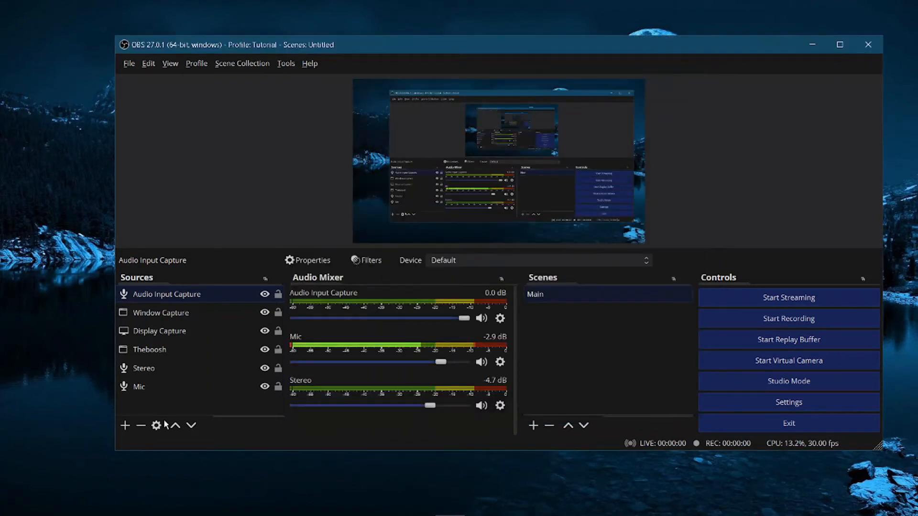
# Step: Add a new Audio Output Capture source, keeping its default device, then deselect it
pyautogui.click(126, 426)
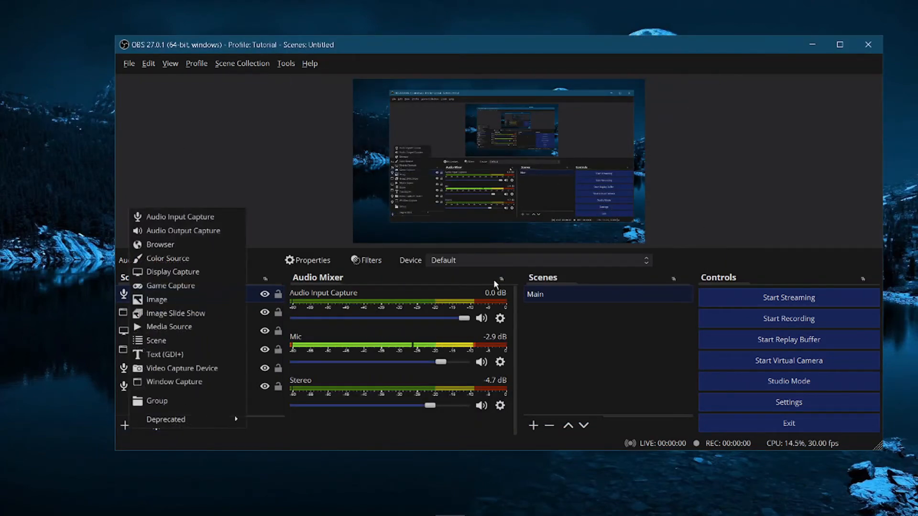
pyautogui.click(186, 231)
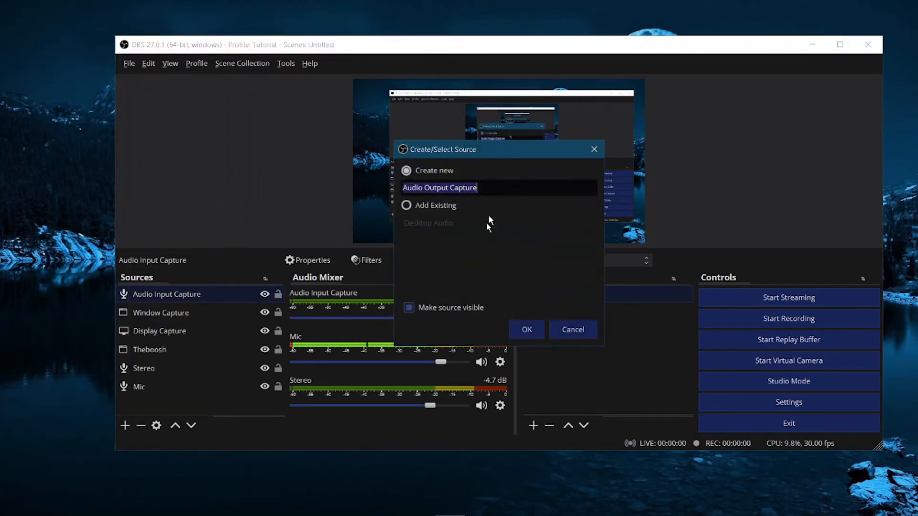
pyautogui.click(516, 331)
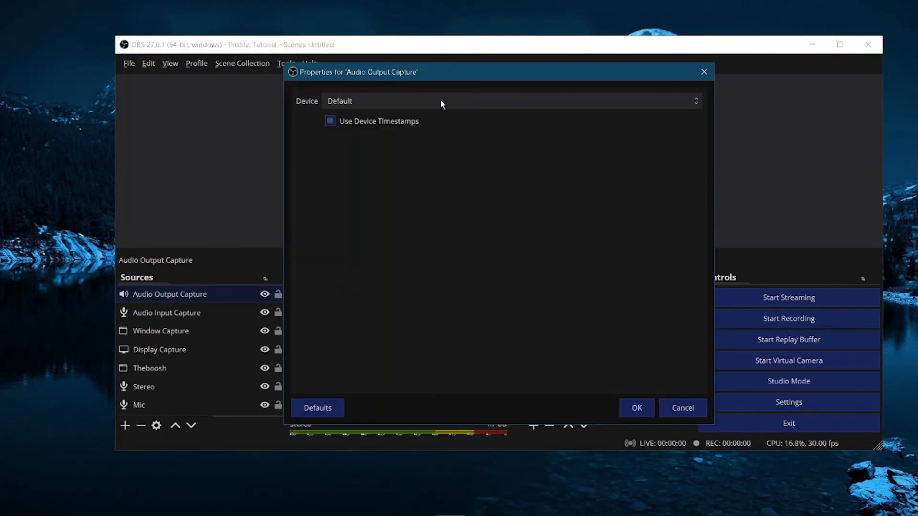
pyautogui.click(440, 101)
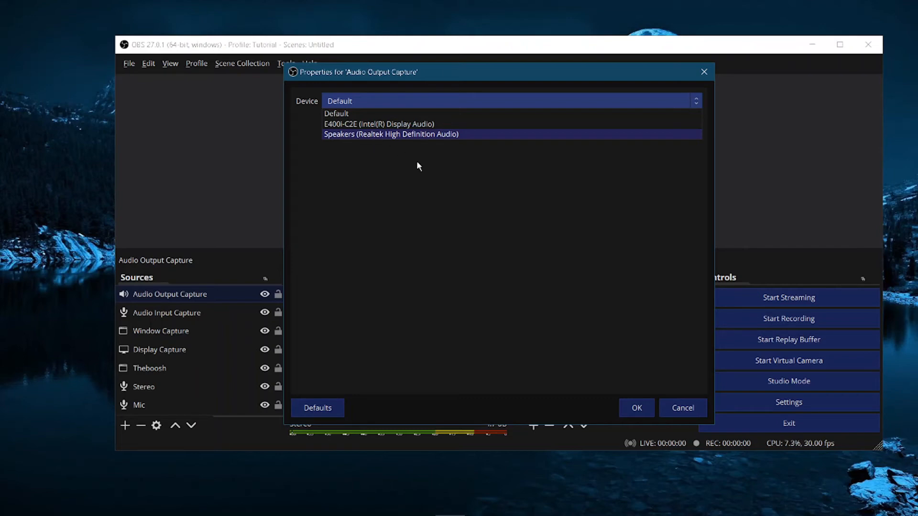
pyautogui.click(683, 405)
pyautogui.click(182, 196)
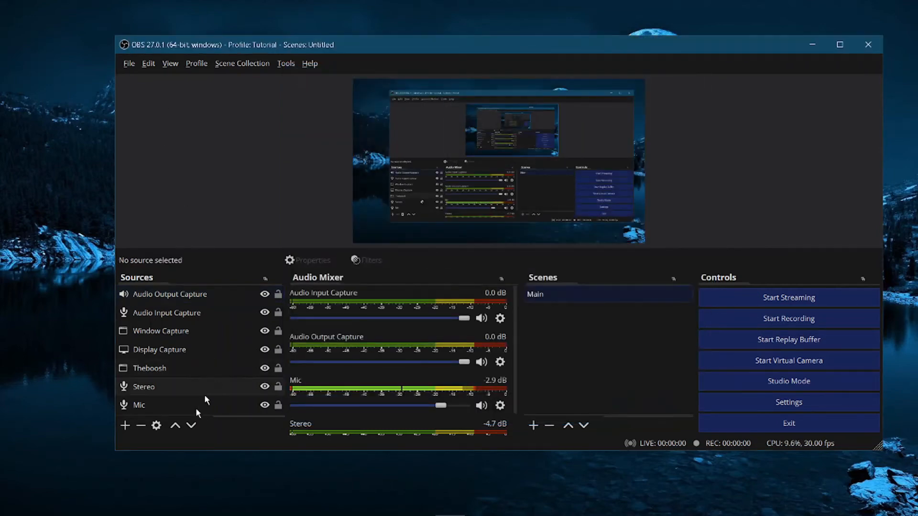
# Step: Select the Mic source, scroll through the audio mixer, and shift the OBS window slightly
pyautogui.click(181, 406)
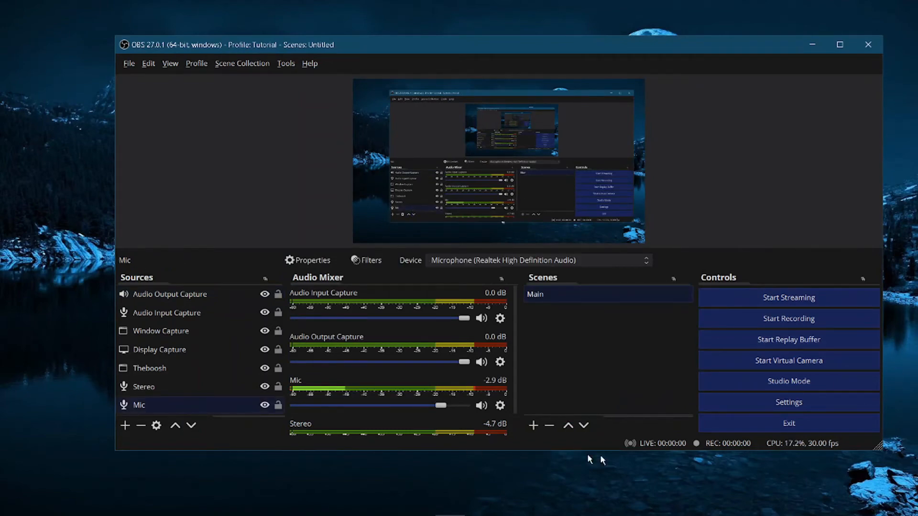
pyautogui.scroll(-1, 475, 320)
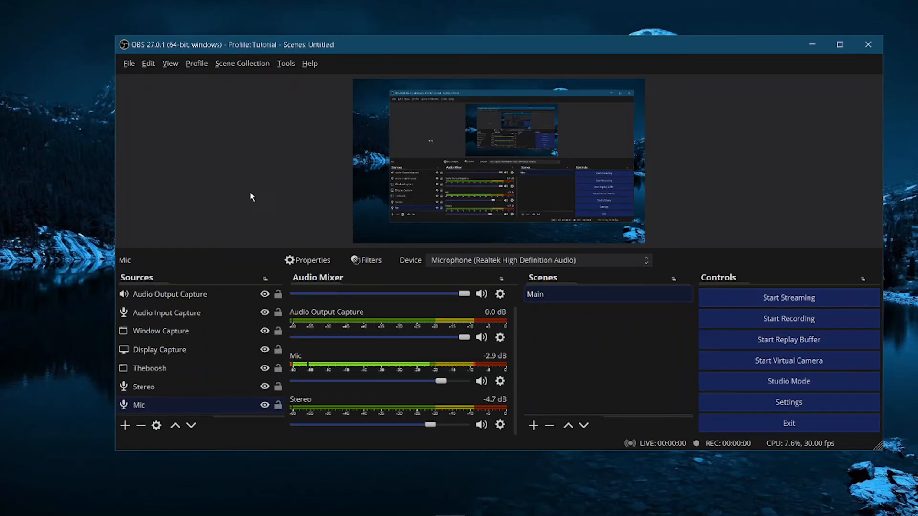
pyautogui.moveTo(383, 44); pyautogui.dragTo(337, 57)
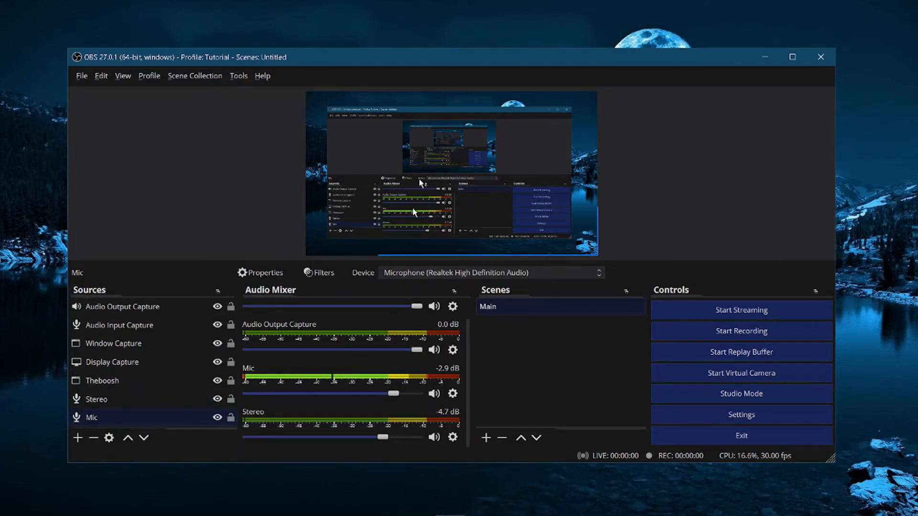
# Step: Select the Display Capture source and record a short test clip, starting and then stopping the recording
pyautogui.click(412, 167)
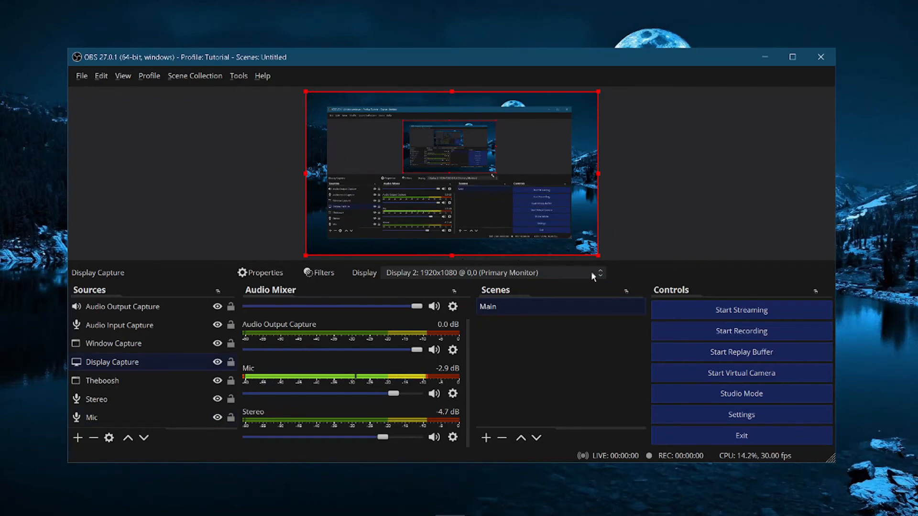
pyautogui.click(528, 272)
pyautogui.click(520, 273)
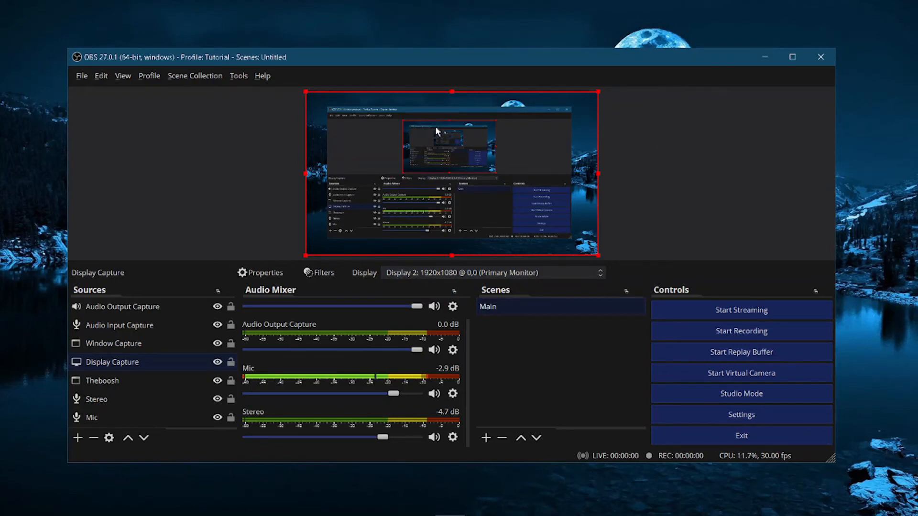
pyautogui.click(737, 334)
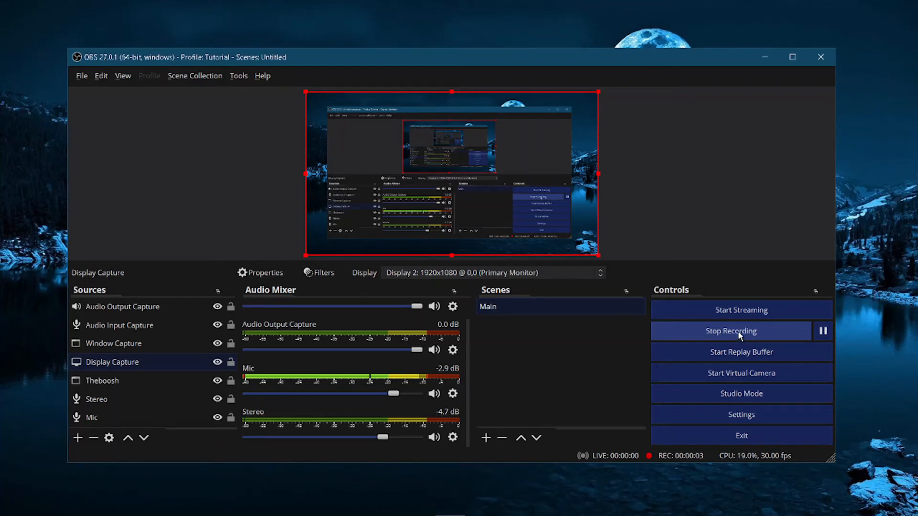
pyautogui.click(740, 332)
# Step: Open the recordings folder from OBS and reposition the file explorer window
pyautogui.click(80, 77)
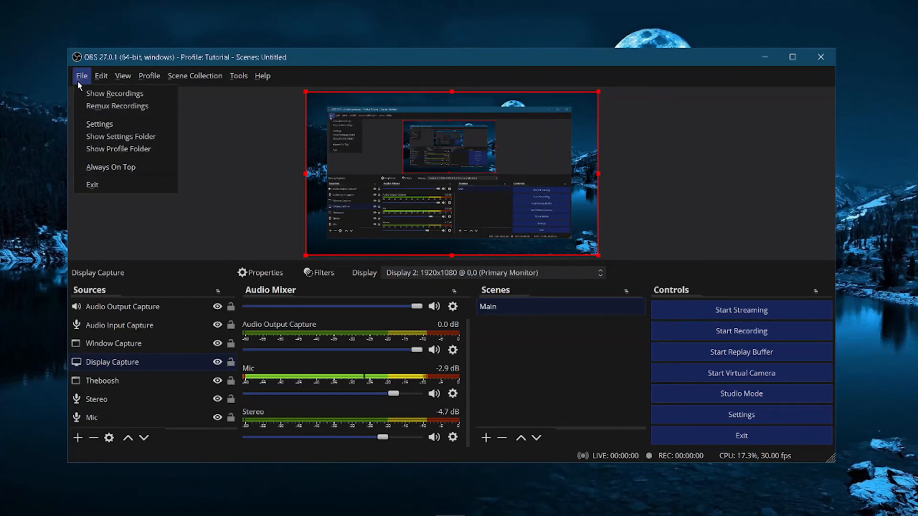
pyautogui.click(101, 94)
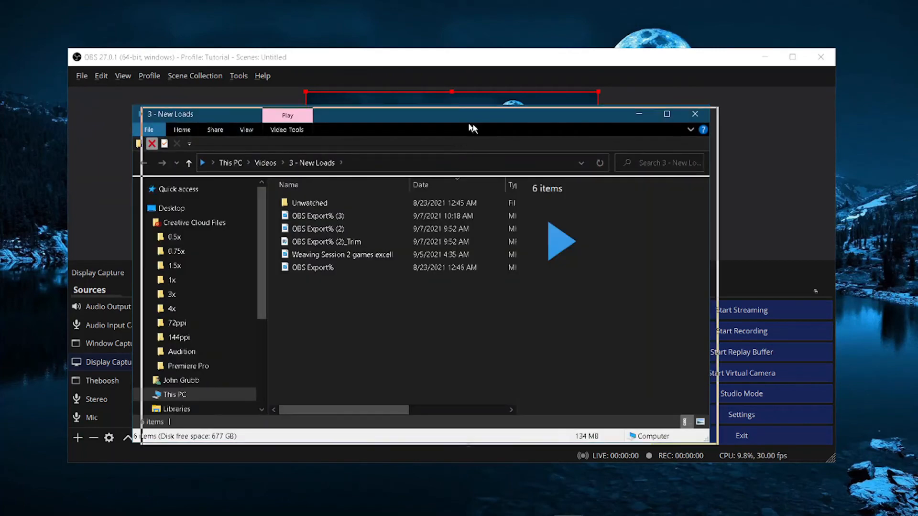
pyautogui.moveTo(468, 124); pyautogui.dragTo(595, 160)
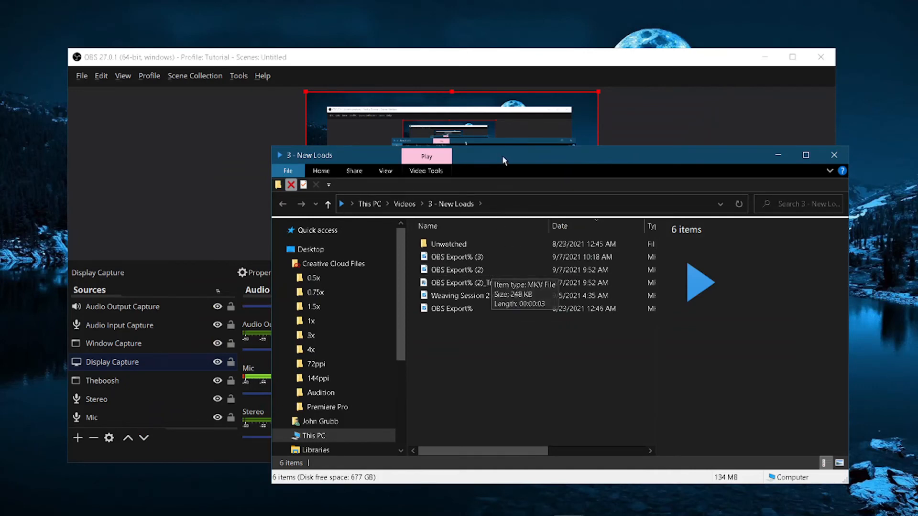
pyautogui.moveTo(502, 158); pyautogui.dragTo(488, 165)
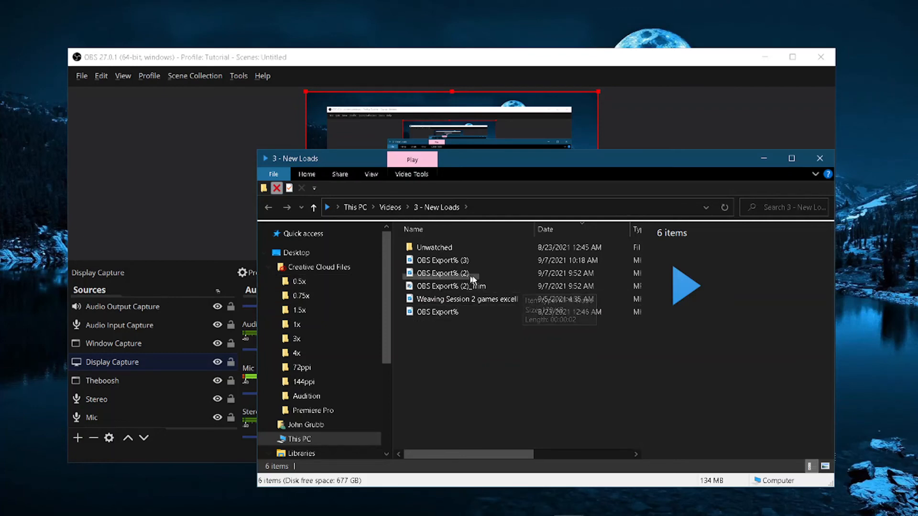
# Step: Open and play the newest recording, OBS Export% (3), in the video player
pyautogui.click(597, 260)
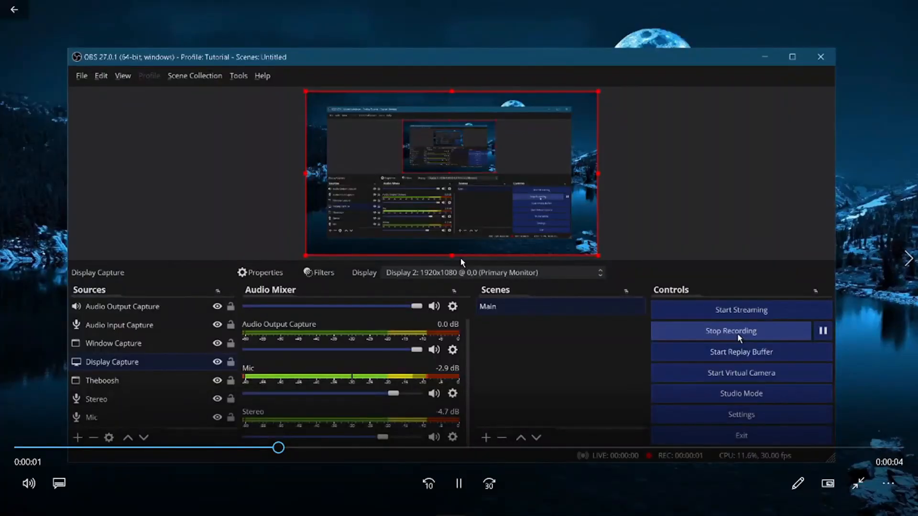
pyautogui.click(459, 483)
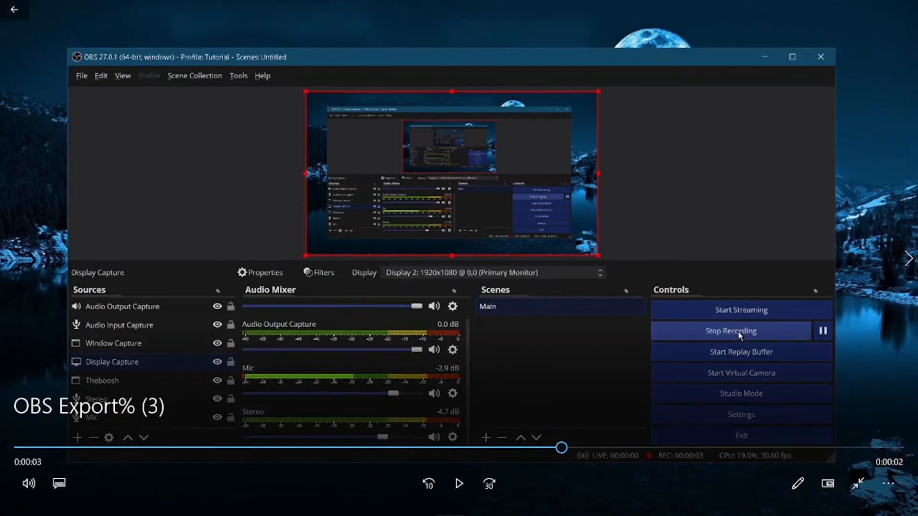
pyautogui.moveTo(622, 505)
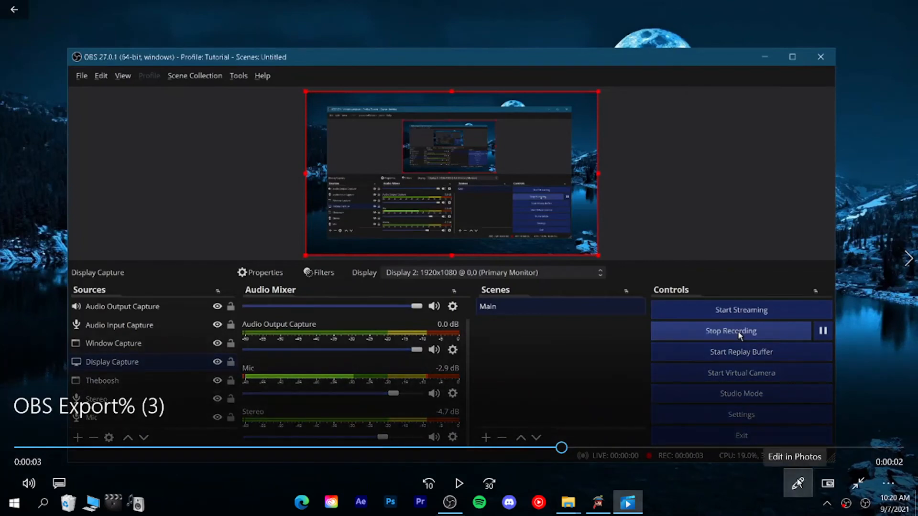
# Step: Trim the start of the recording in Photos and save a trimmed copy
pyautogui.click(797, 483)
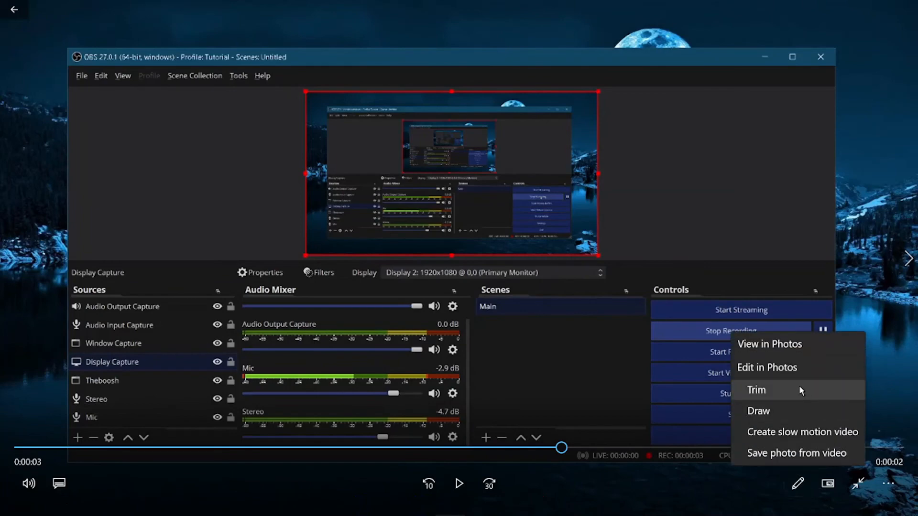
pyautogui.click(797, 389)
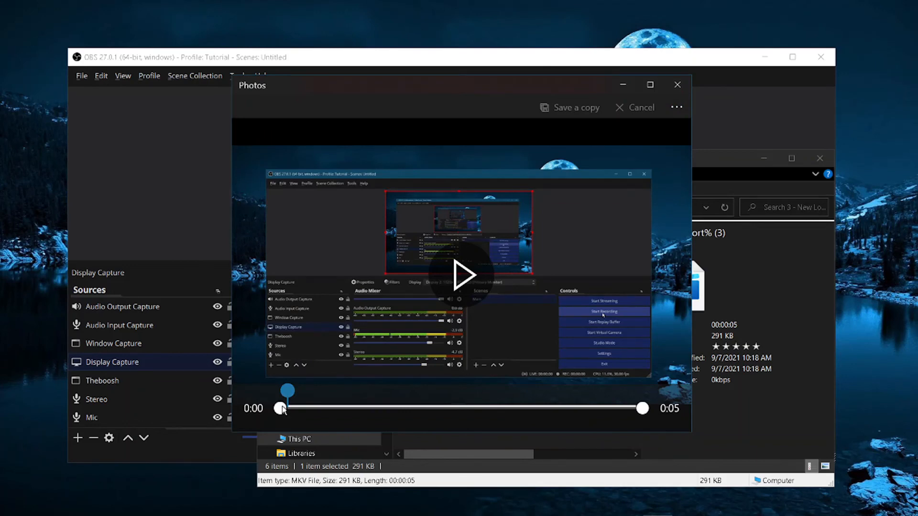
pyautogui.moveTo(278, 410); pyautogui.dragTo(301, 411)
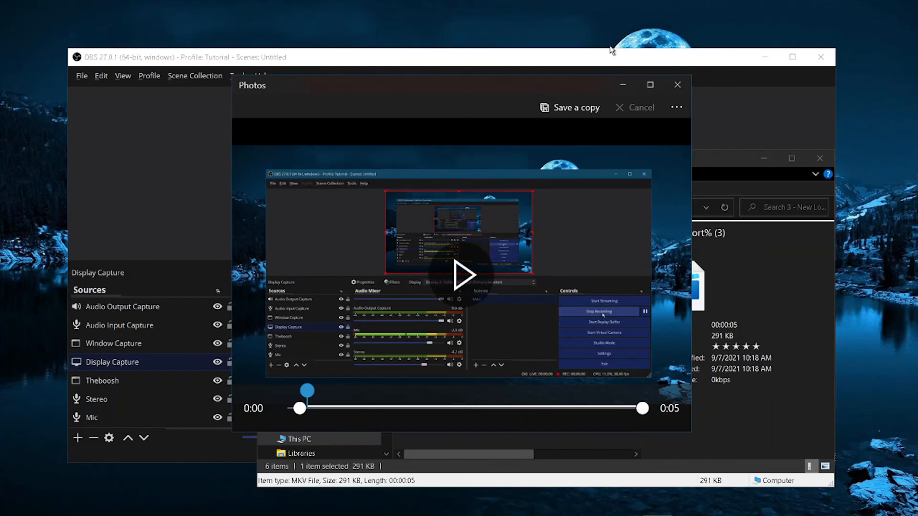
pyautogui.click(549, 107)
# Step: Move the Photos window aside and compare the original recording's details with its trimmed copy in the folder
pyautogui.moveTo(508, 88); pyautogui.dragTo(410, 112)
pyautogui.click(678, 159)
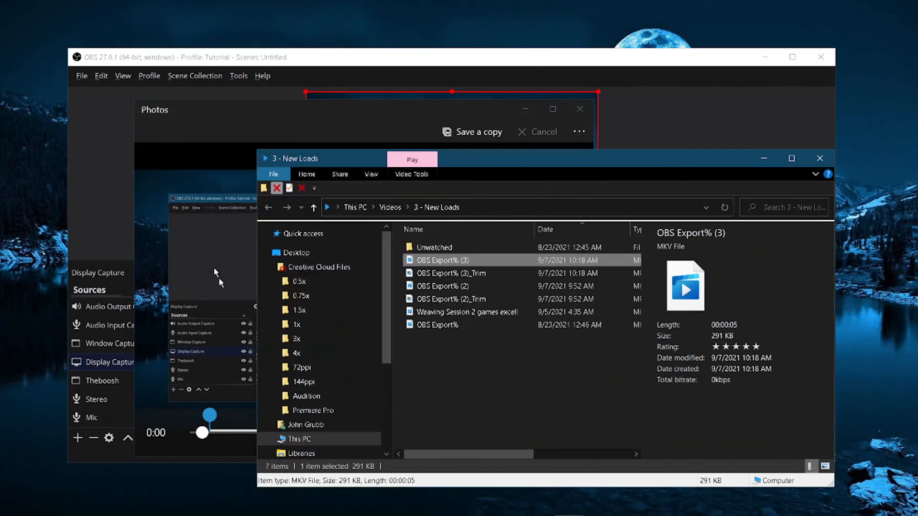
pyautogui.click(494, 271)
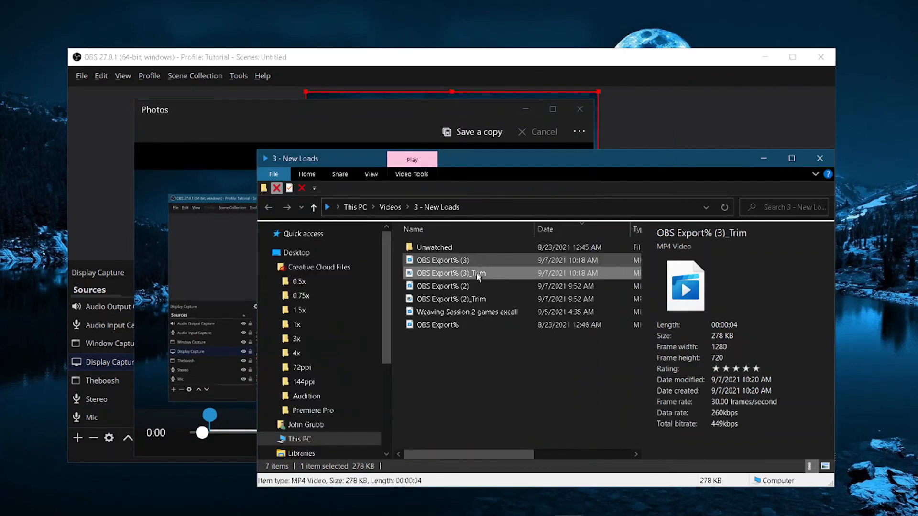
pyautogui.click(472, 264)
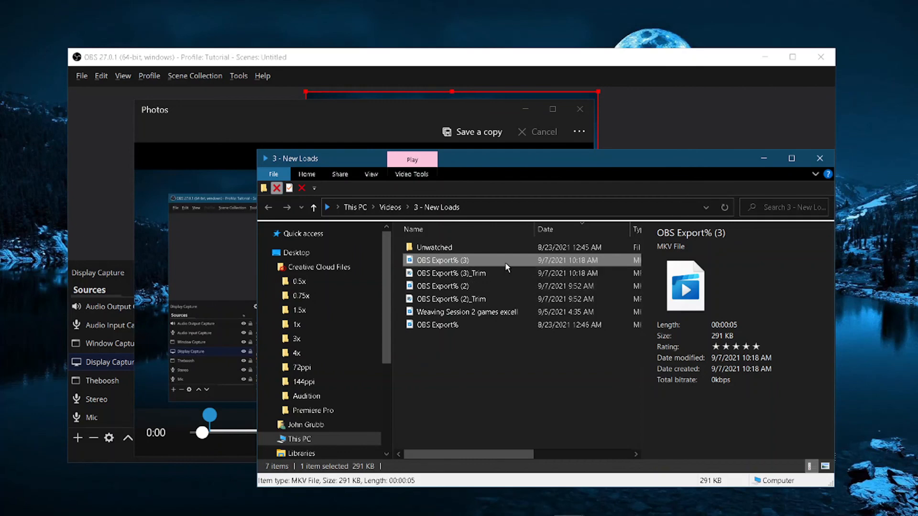
pyautogui.click(437, 276)
pyautogui.click(428, 263)
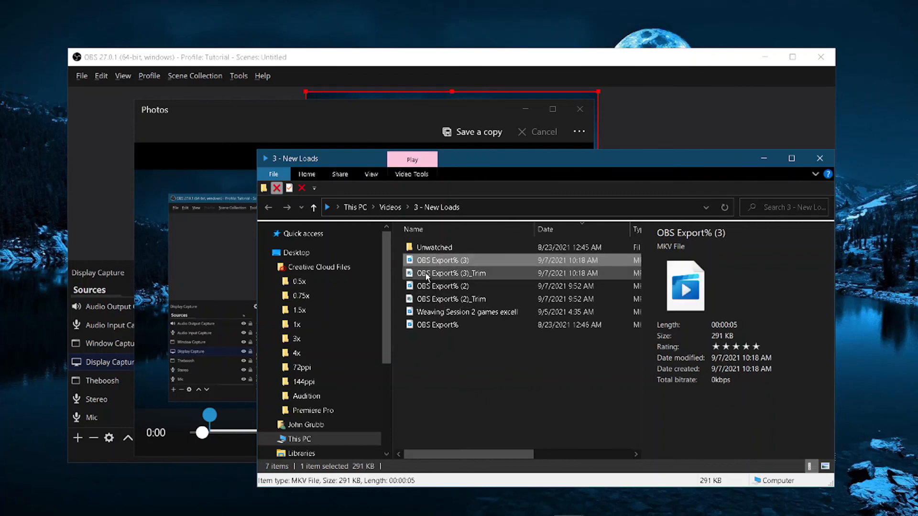
pyautogui.click(463, 275)
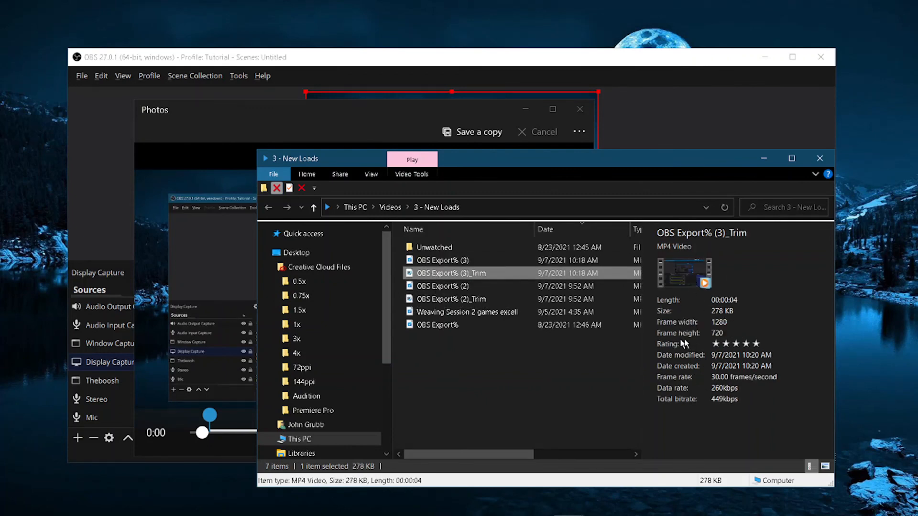
pyautogui.click(430, 264)
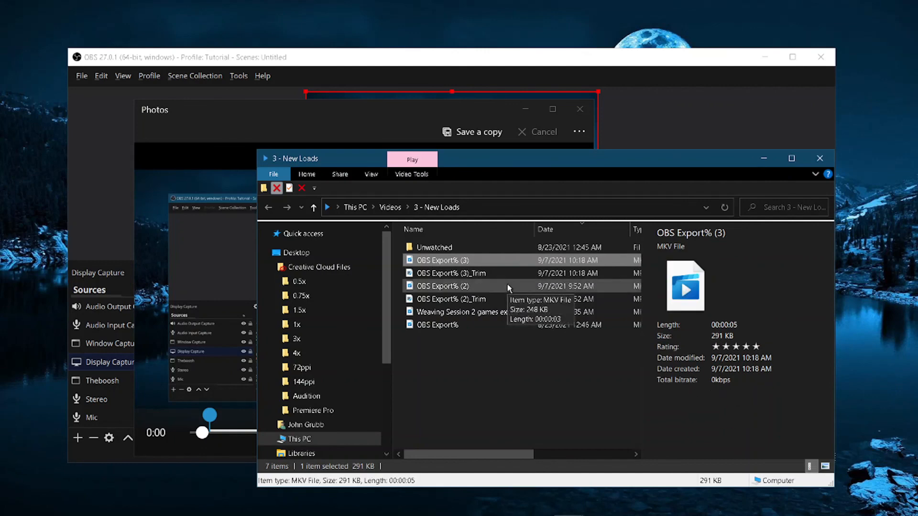
# Step: Widen the file explorer's name column and reposition the explorer window
pyautogui.moveTo(511, 160); pyautogui.dragTo(308, 84)
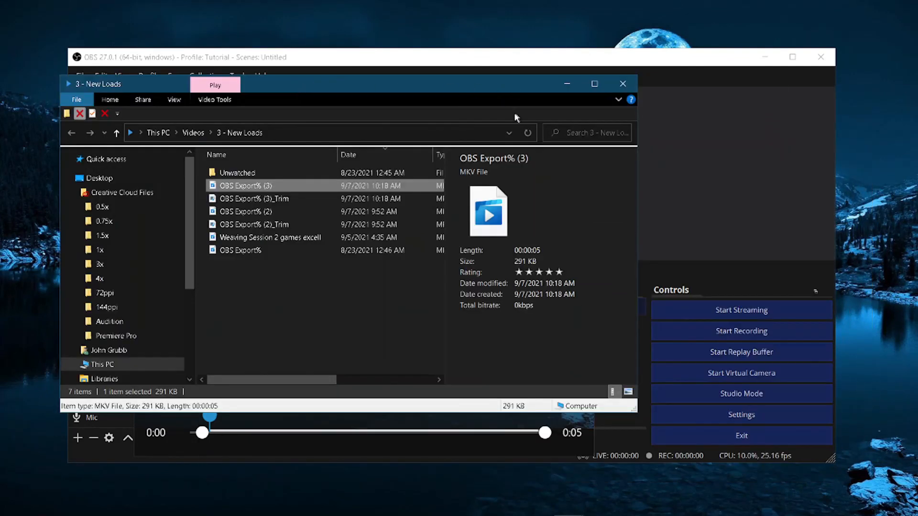
pyautogui.moveTo(445, 187); pyautogui.dragTo(473, 186)
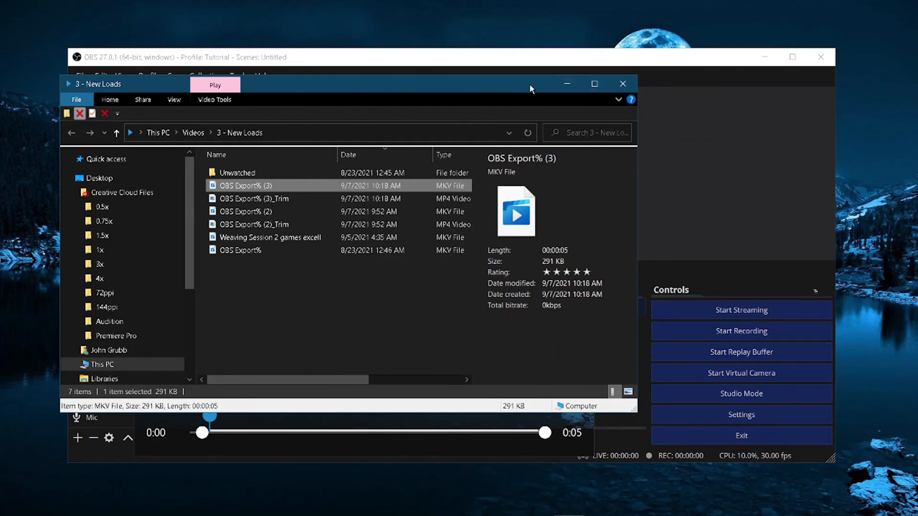
pyautogui.moveTo(530, 84); pyautogui.dragTo(691, 185)
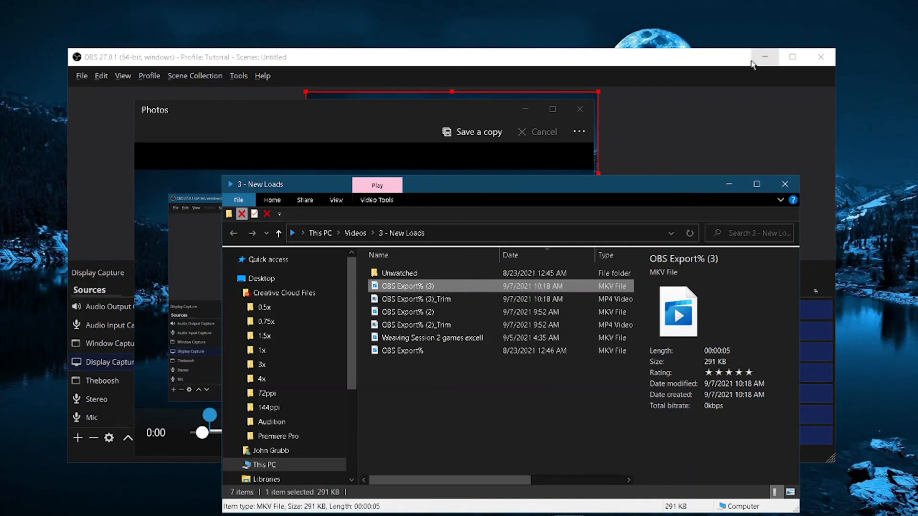
pyautogui.moveTo(516, 193); pyautogui.dragTo(436, 123)
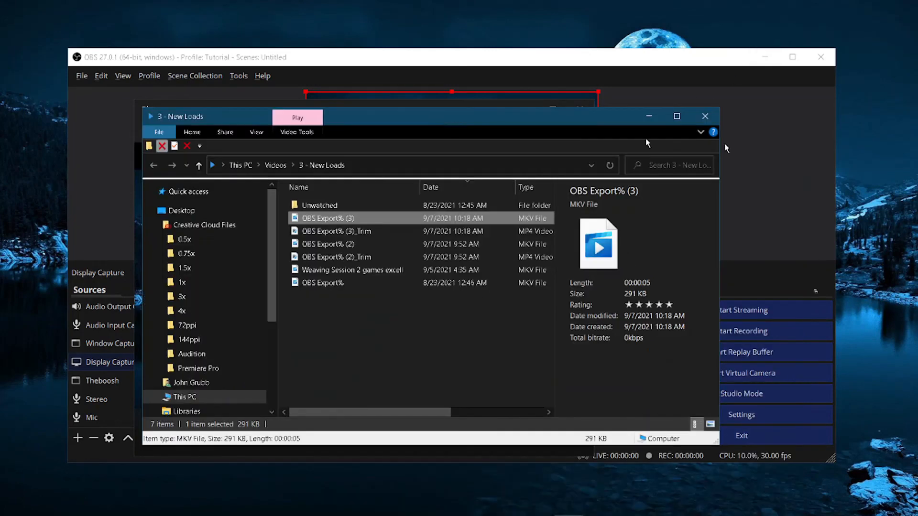
# Step: Close the file explorer and reposition the OBS Studio window
pyautogui.click(705, 116)
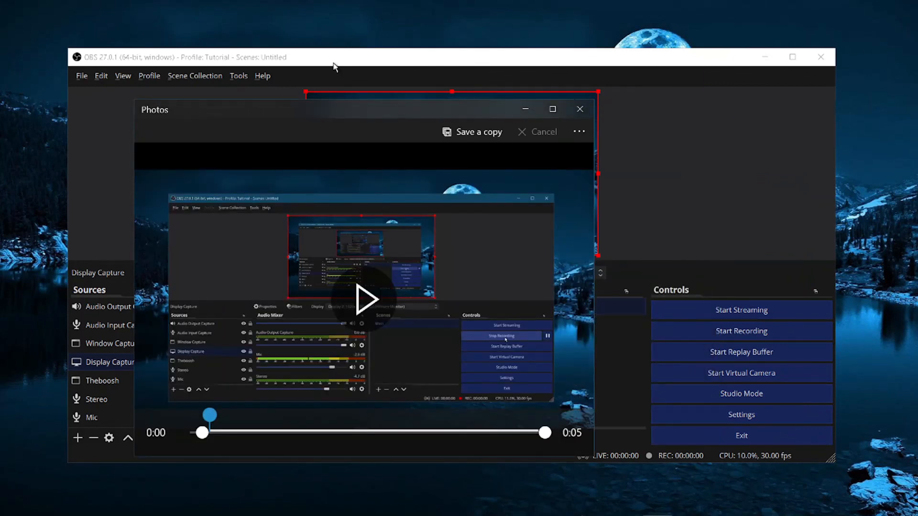
pyautogui.moveTo(335, 67); pyautogui.dragTo(355, 50)
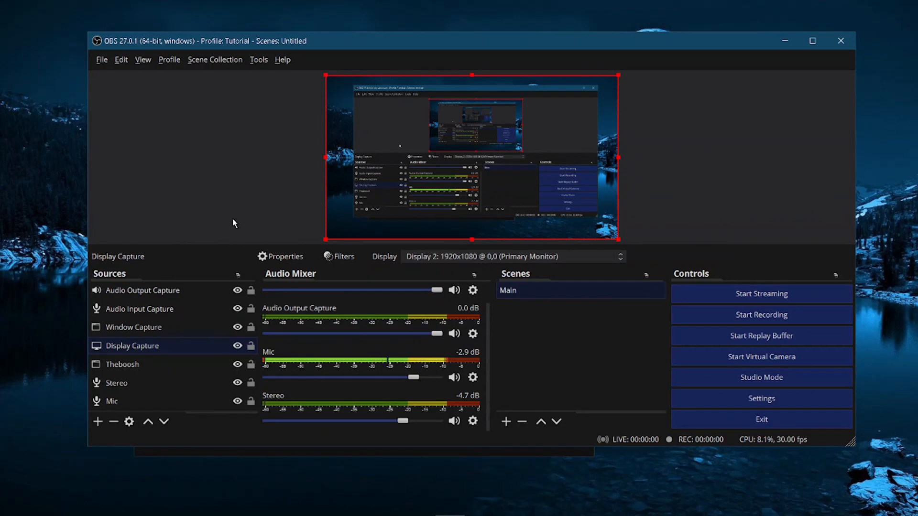
pyautogui.moveTo(558, 41); pyautogui.dragTo(502, 61)
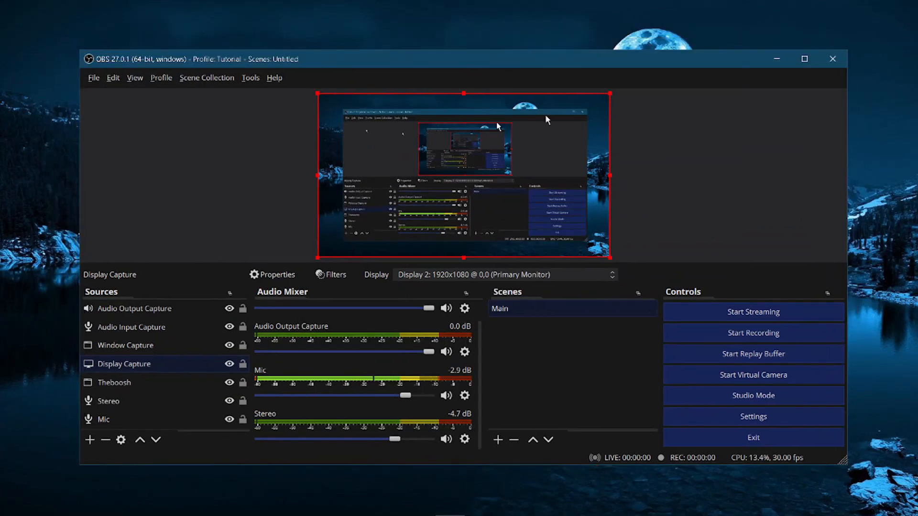